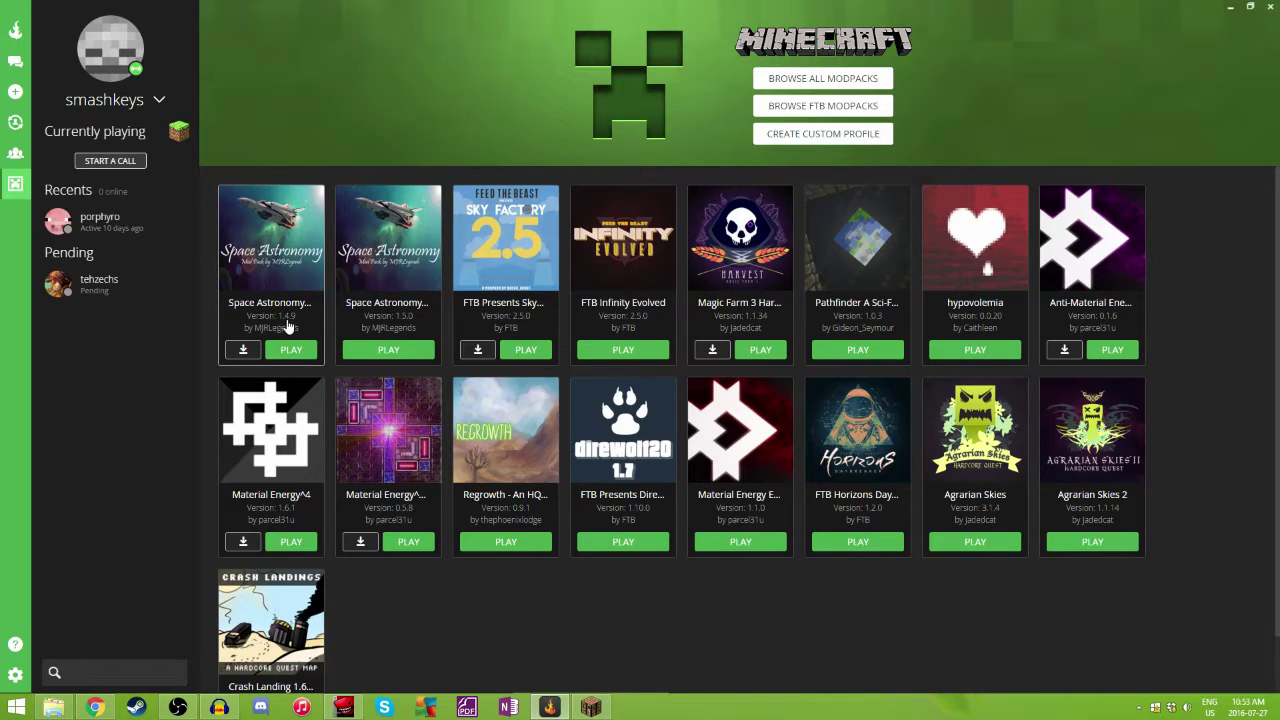
- On the Space Astronomy 1.5.0 profile, choose version SpaceAstronomy-1.4.9 (Beta)
click(380, 263)
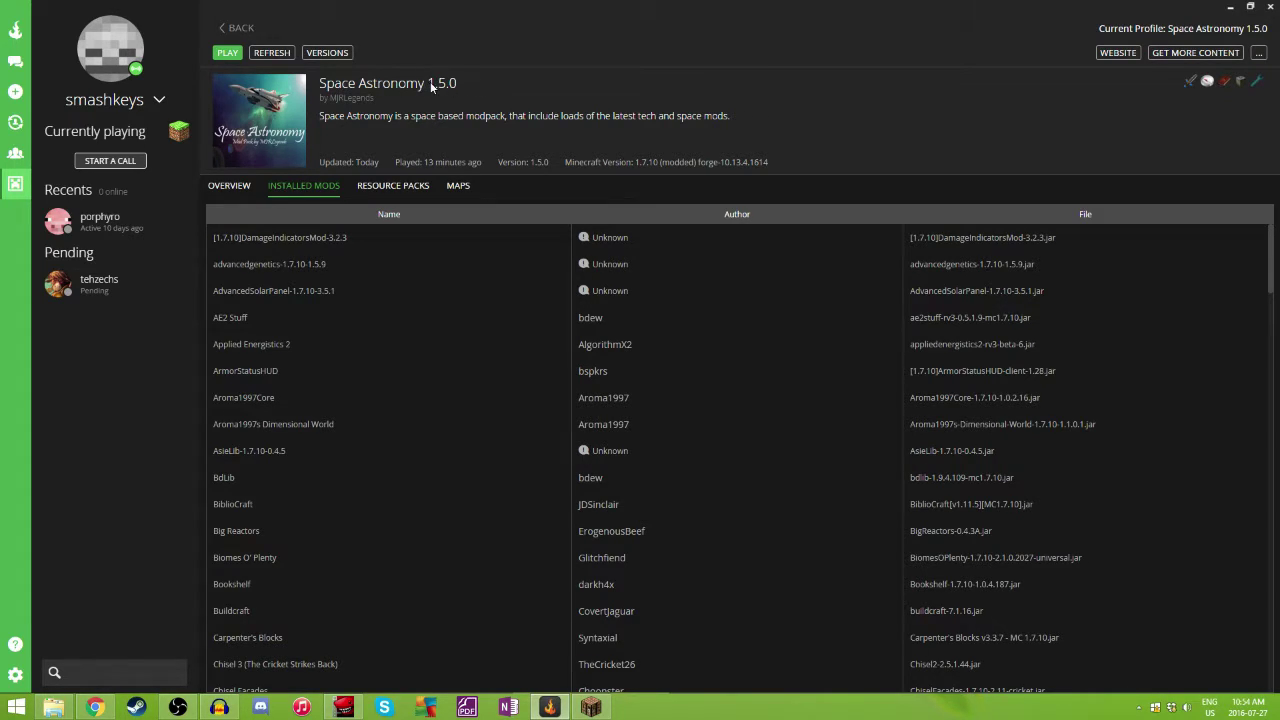
click(335, 53)
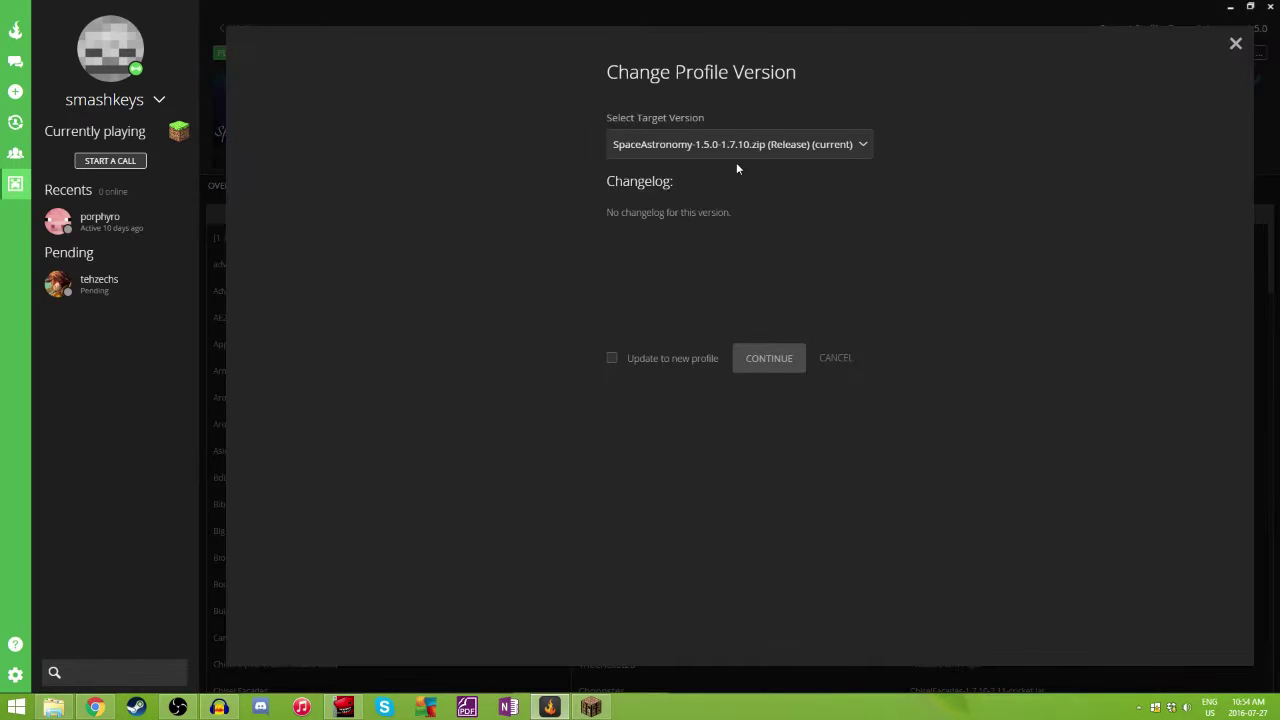
click(736, 144)
click(736, 181)
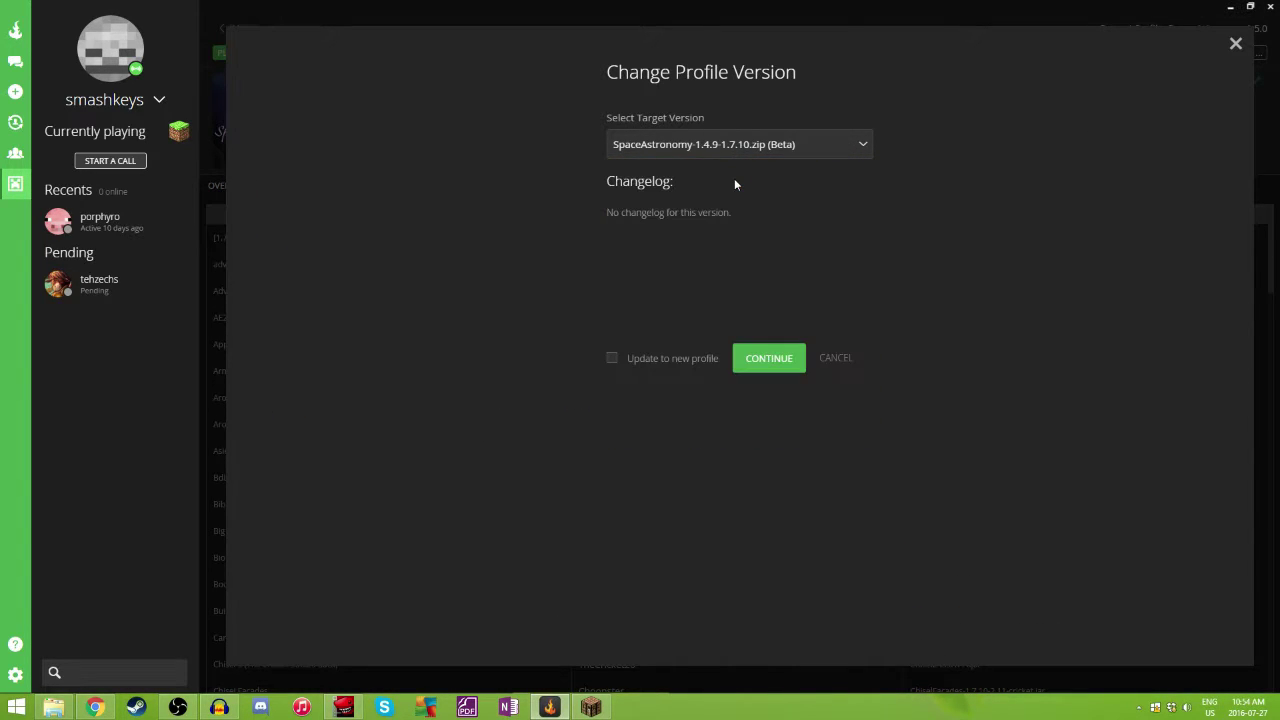
- Install 1.4.9 as a new profile, return to the library and bring Minecraft forward
click(612, 358)
click(757, 360)
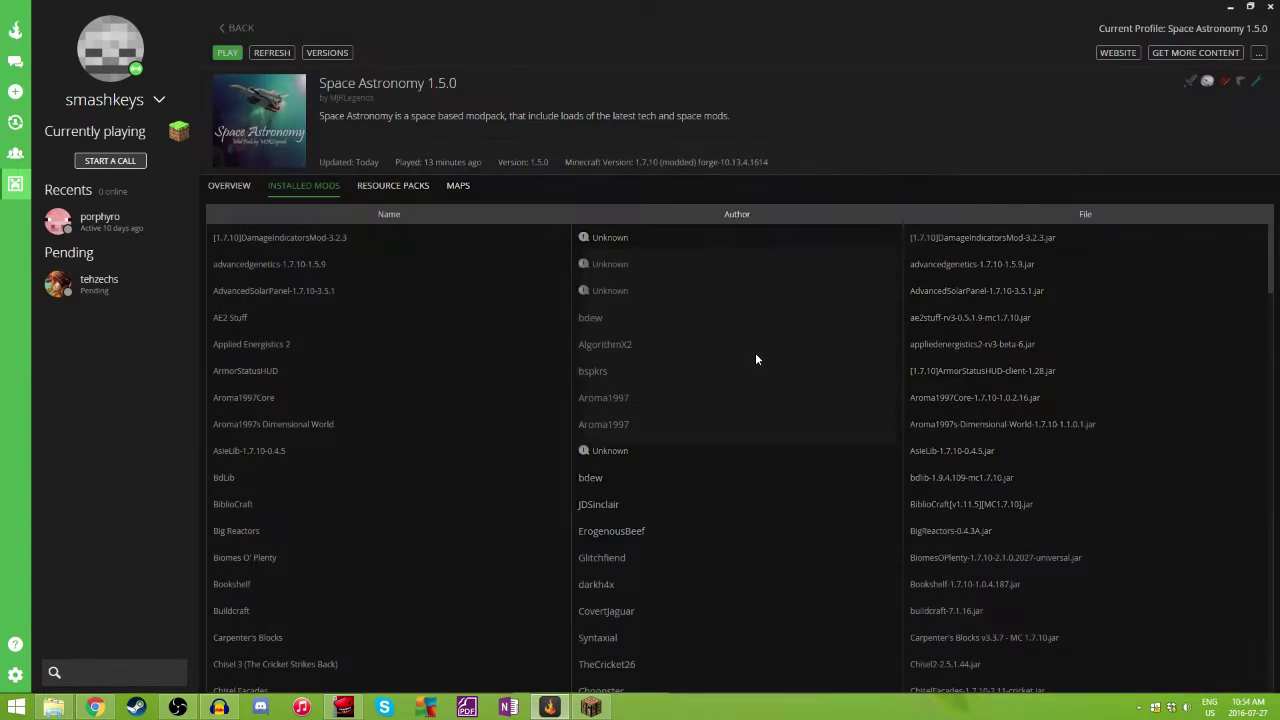
click(243, 30)
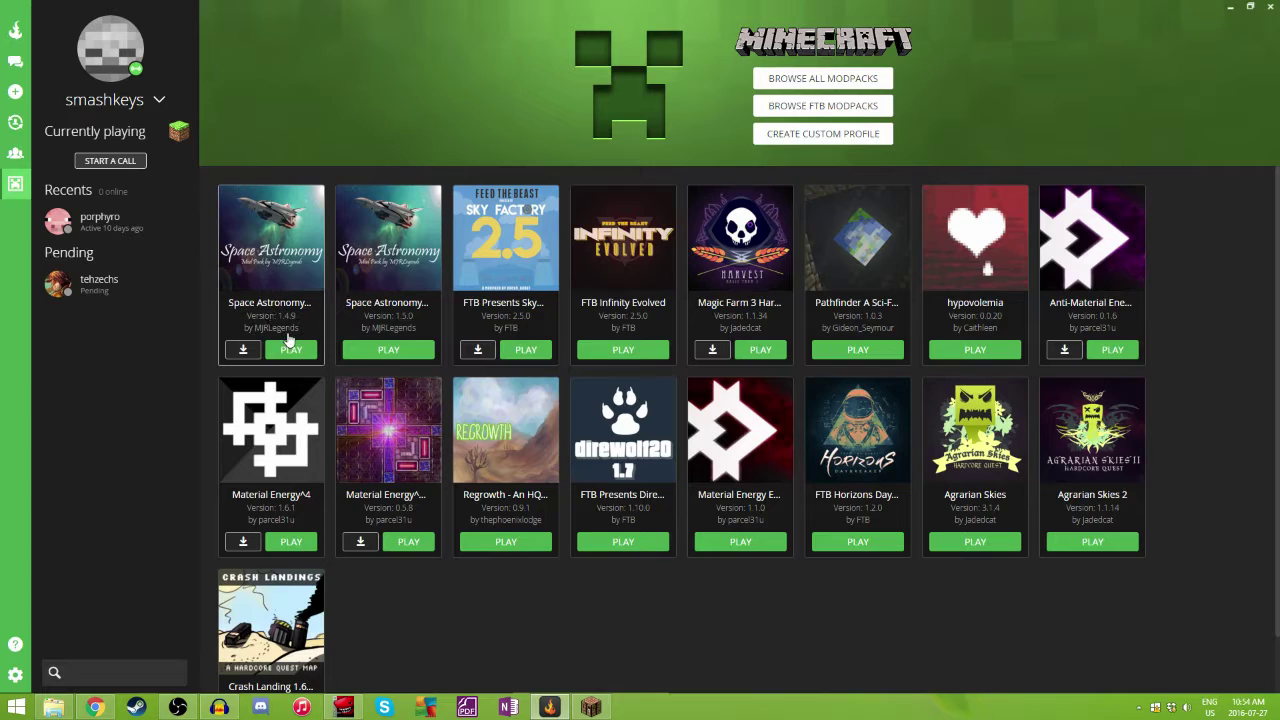
click(597, 708)
- Start a new singleplayer world named 'The Smashlands'
click(334, 135)
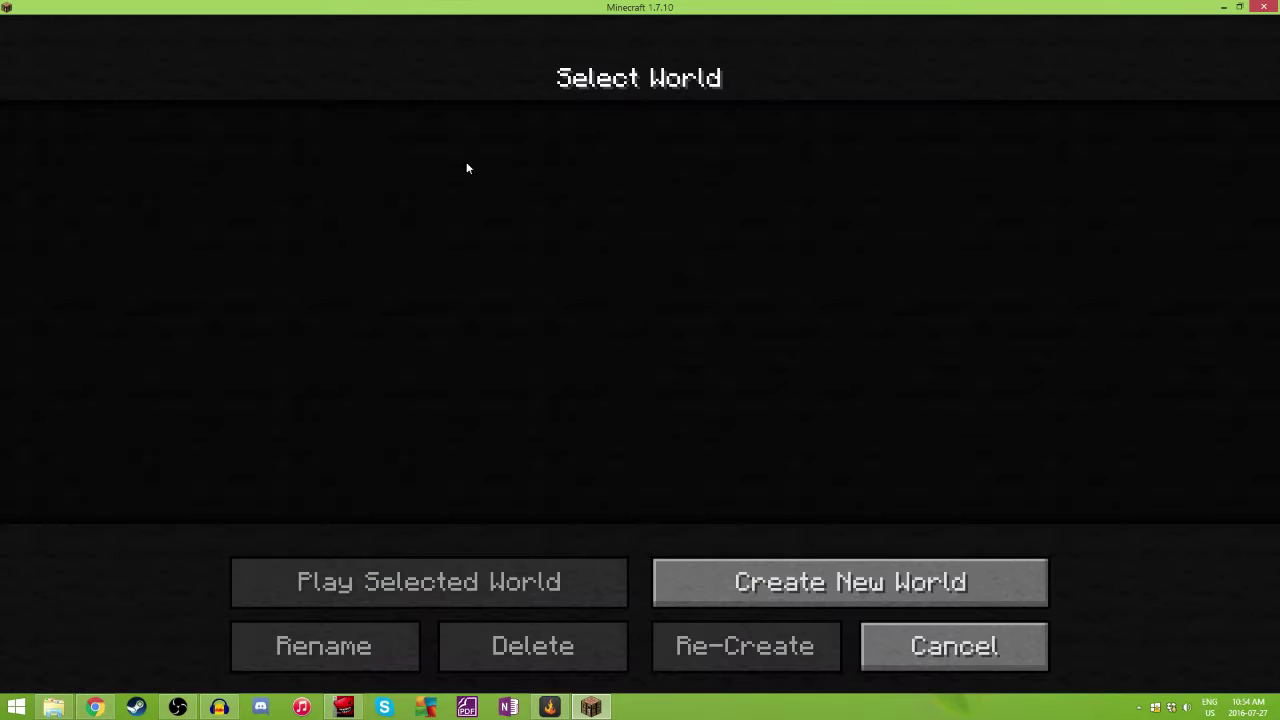
click(798, 595)
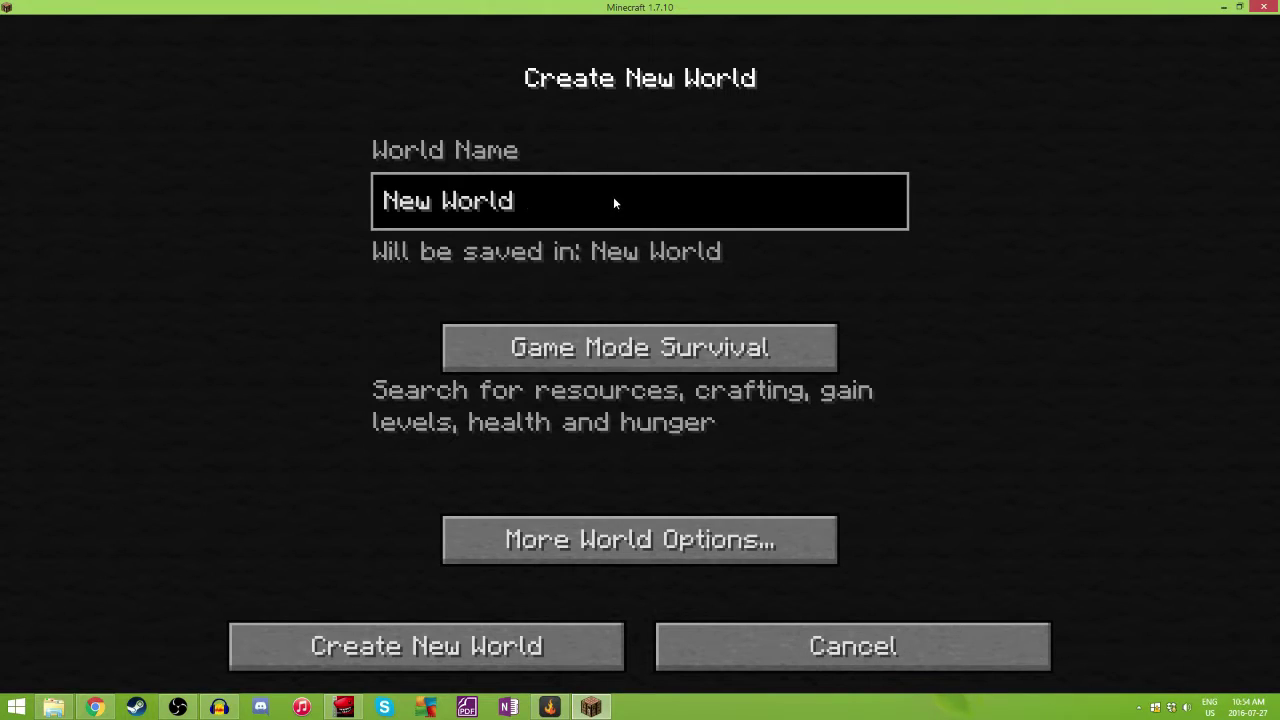
key(BackSpace)
key(BackSpace)
key(BackSpace)
key(BackSpace)
text(The )
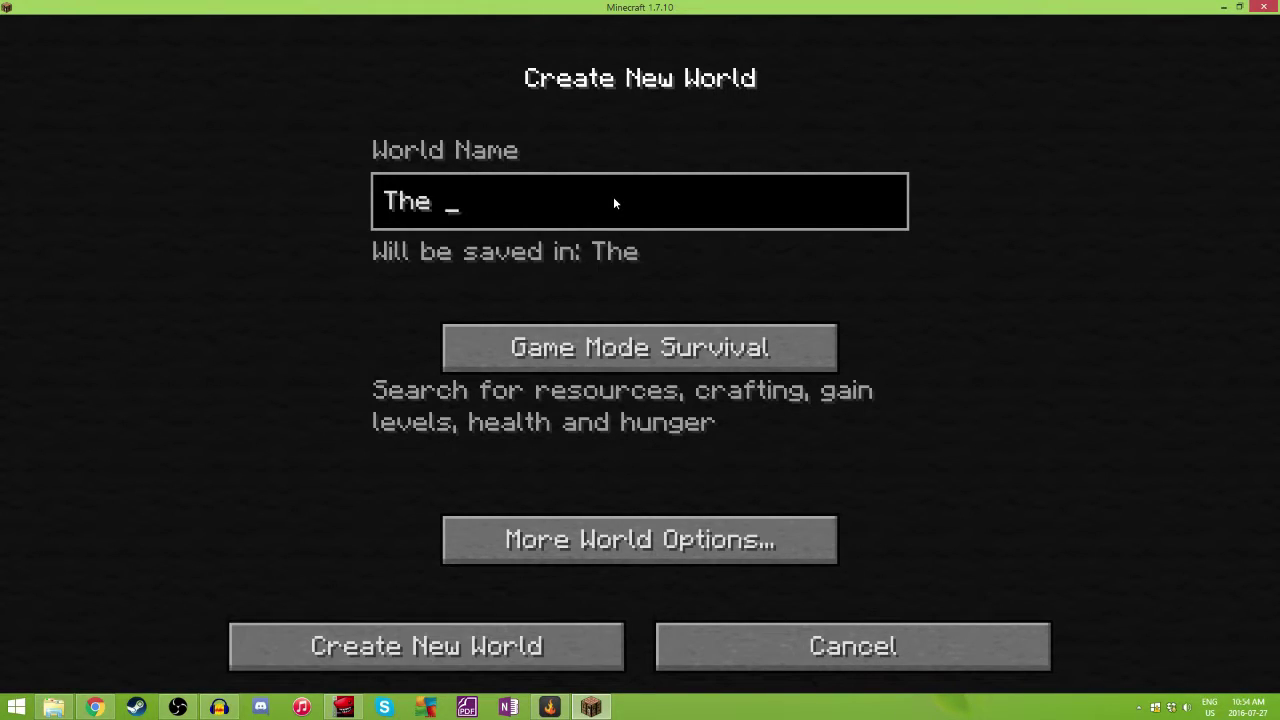
text(Smashlands)
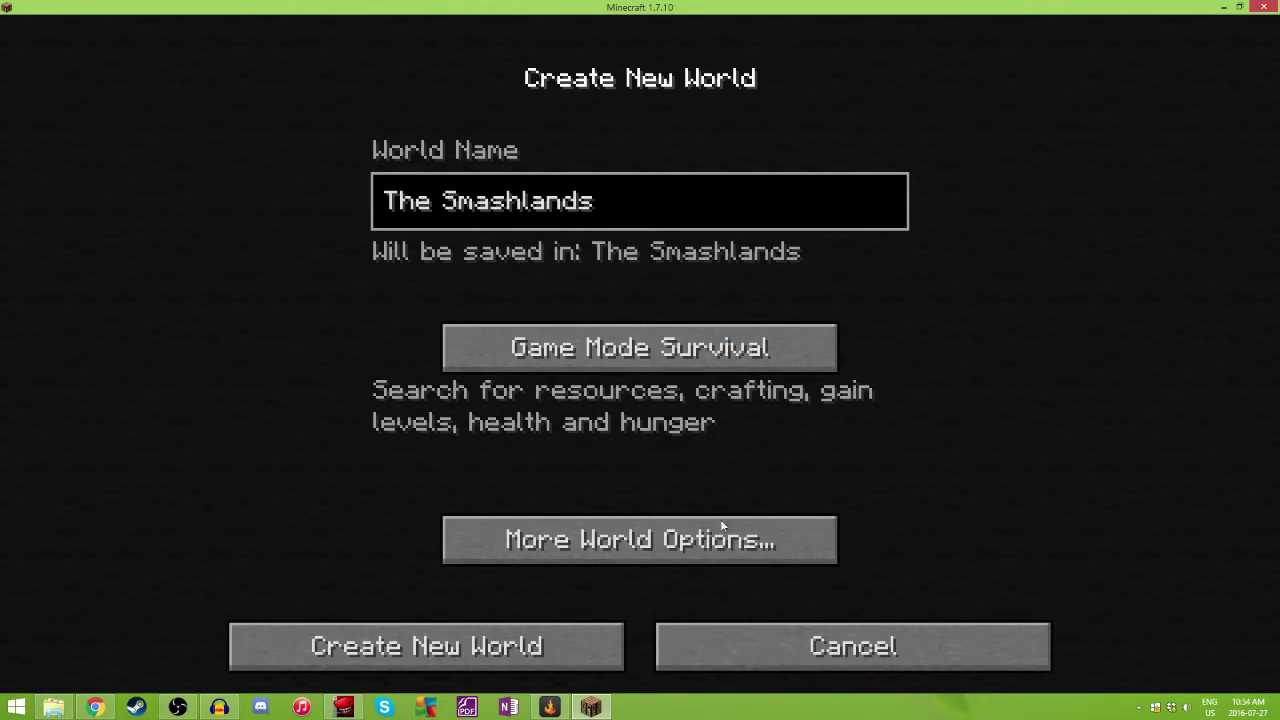
- Set the world type to Biomes O' Plenty with seed 'smashkeysisascrub'
click(677, 535)
click(800, 308)
click(800, 308)
click(800, 308)
click(800, 308)
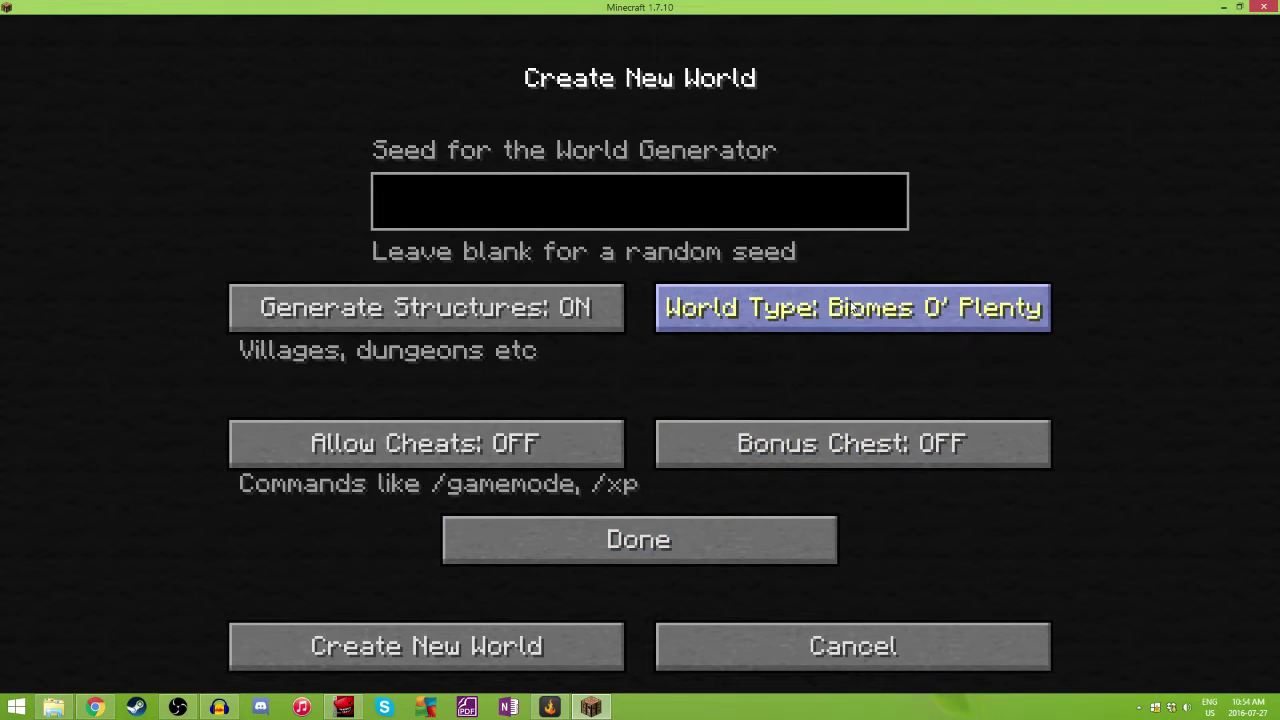
click(768, 205)
text(sm)
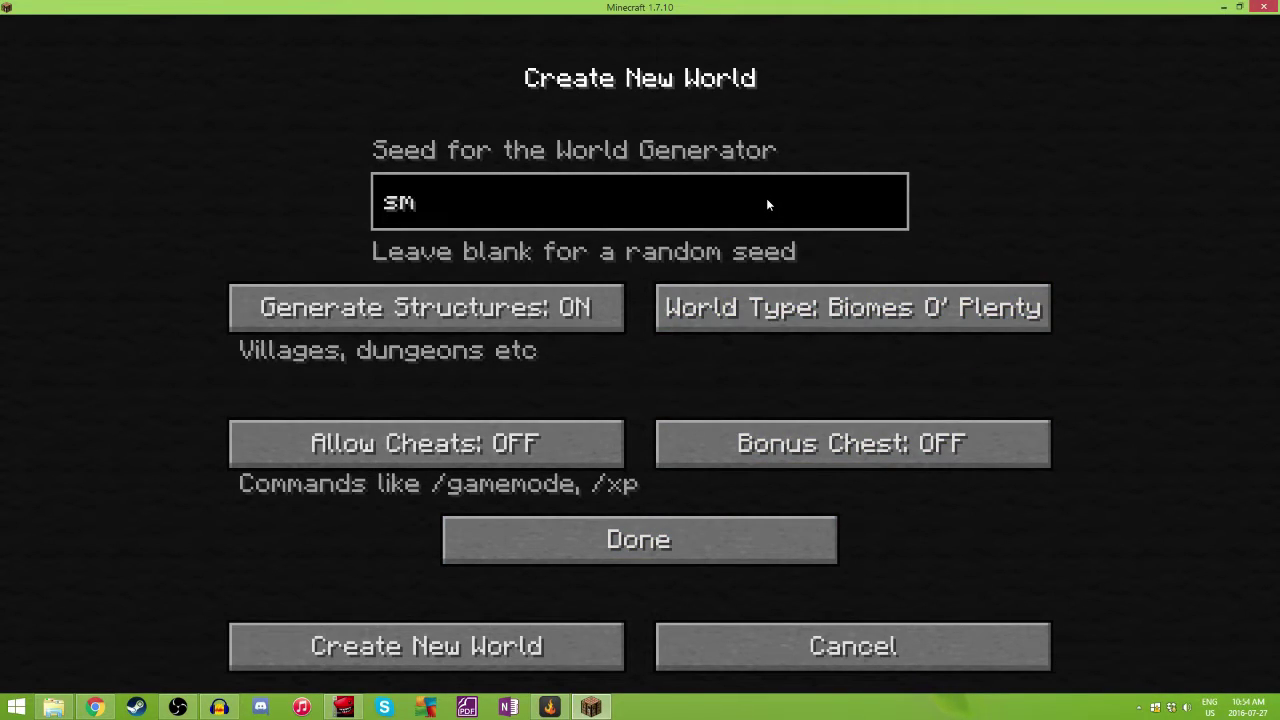
text(ashkeysisascrub)
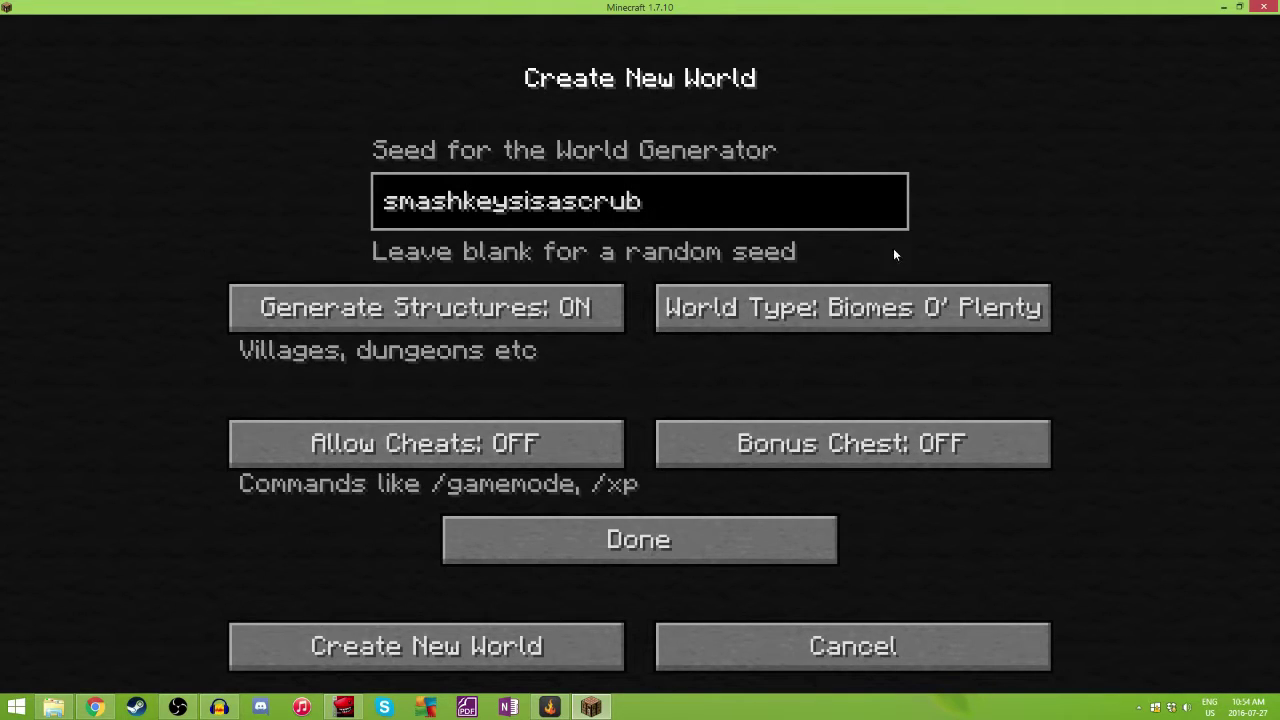
click(674, 532)
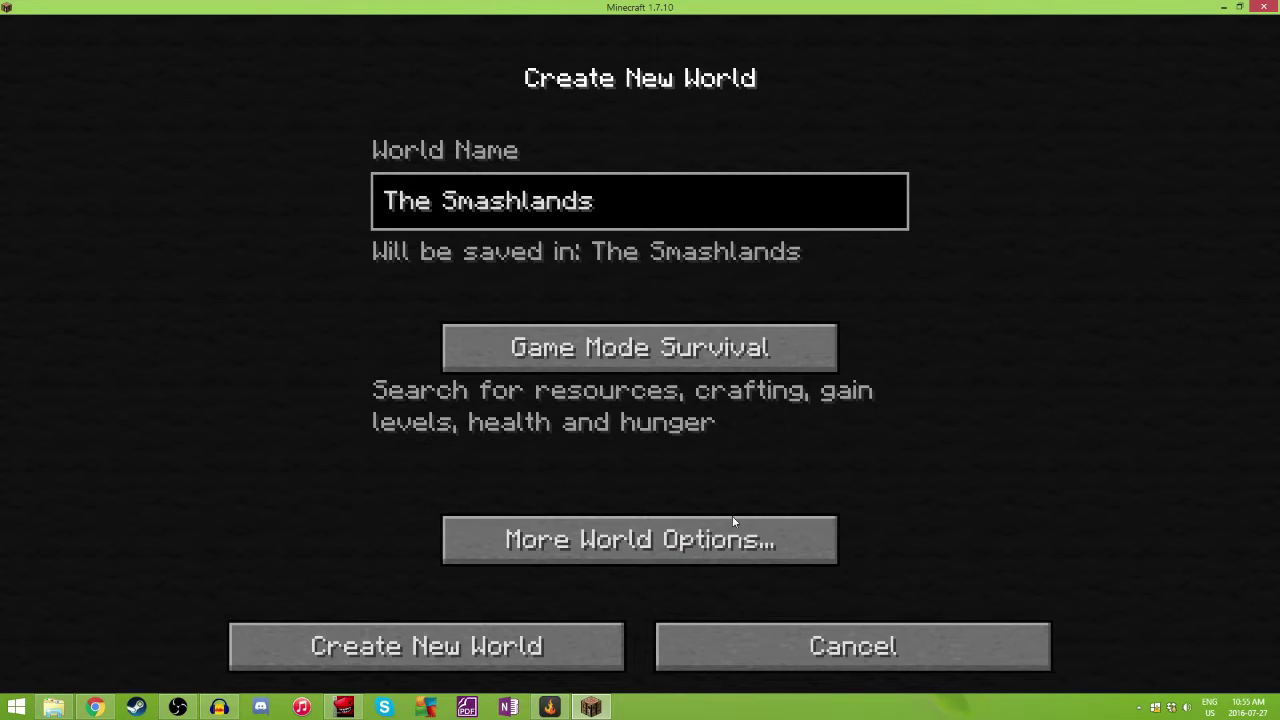
- Cancel the Create New World screen to go back to the empty Select World list
click(805, 651)
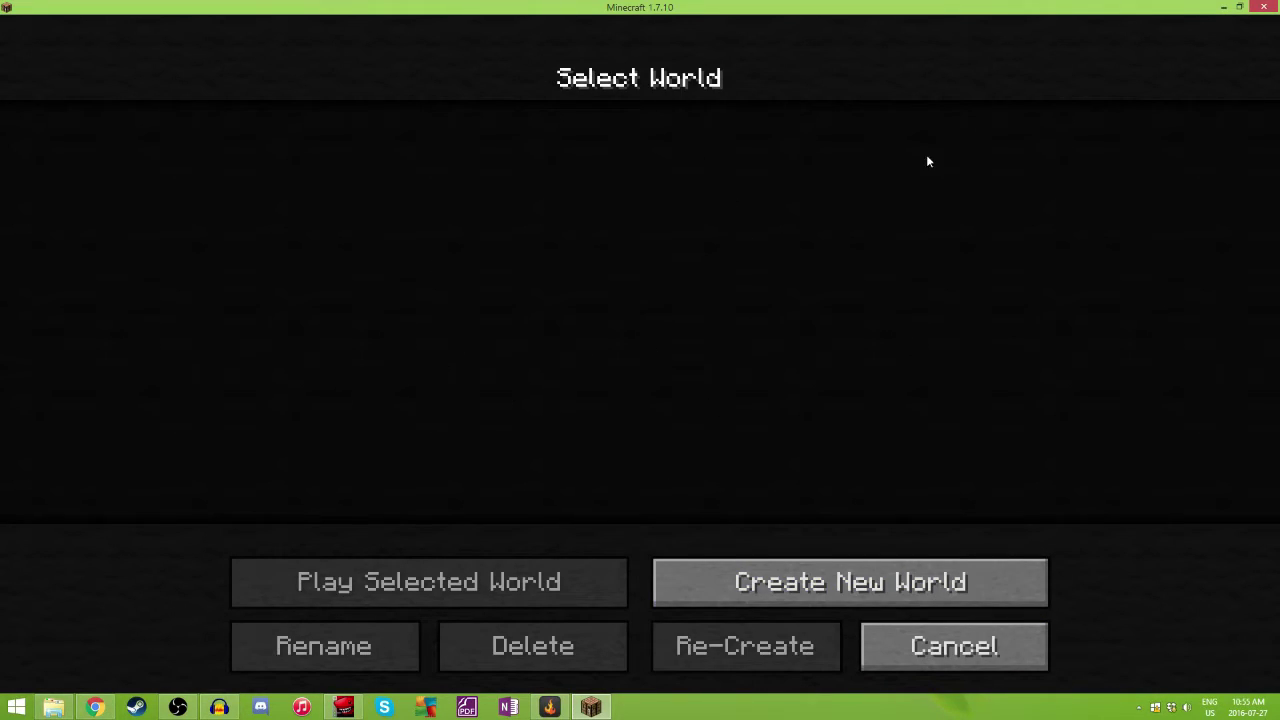
- Close Minecraft and select The Smashlands Episode 0.rar in the Dropbox browser tab
click(1267, 7)
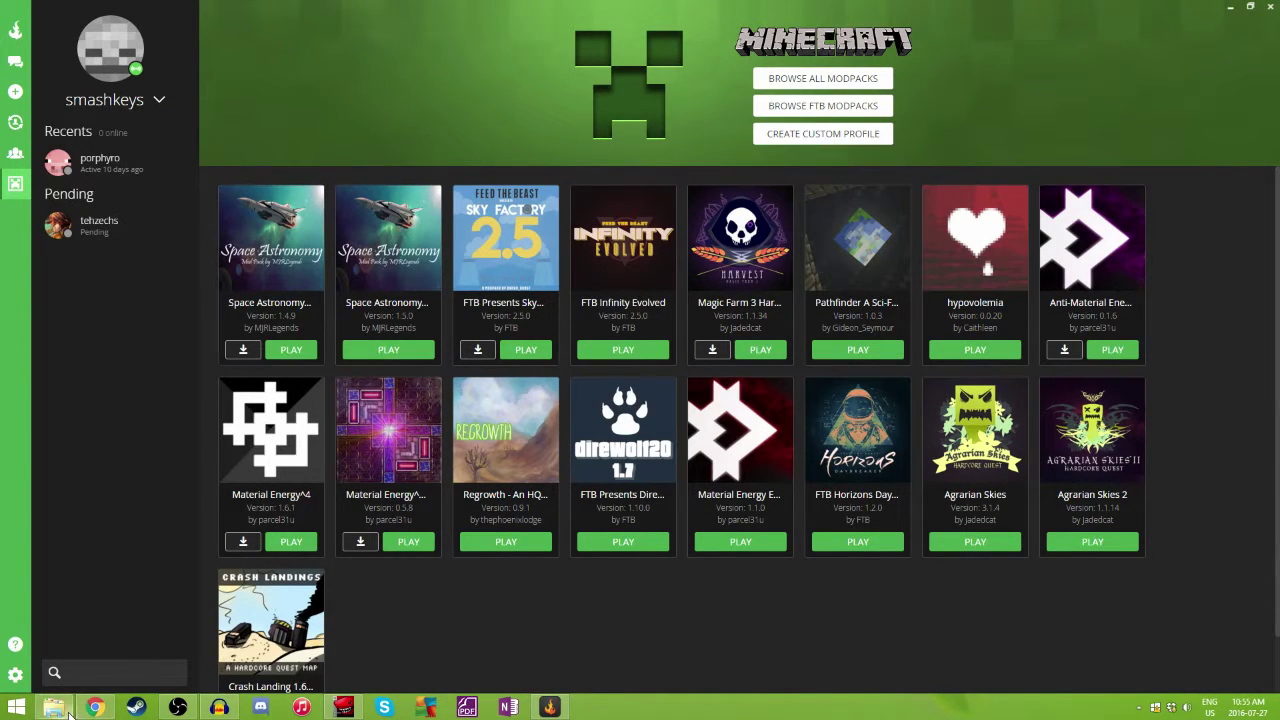
mouse_move(67, 708)
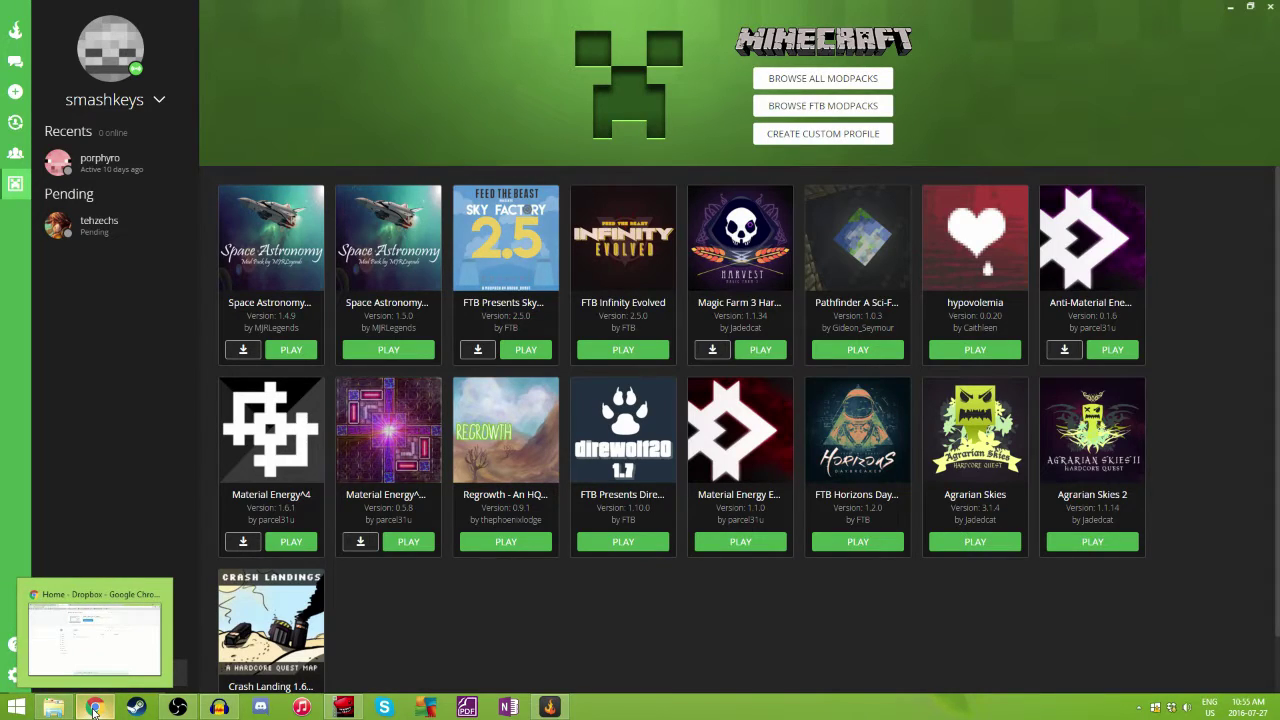
click(93, 708)
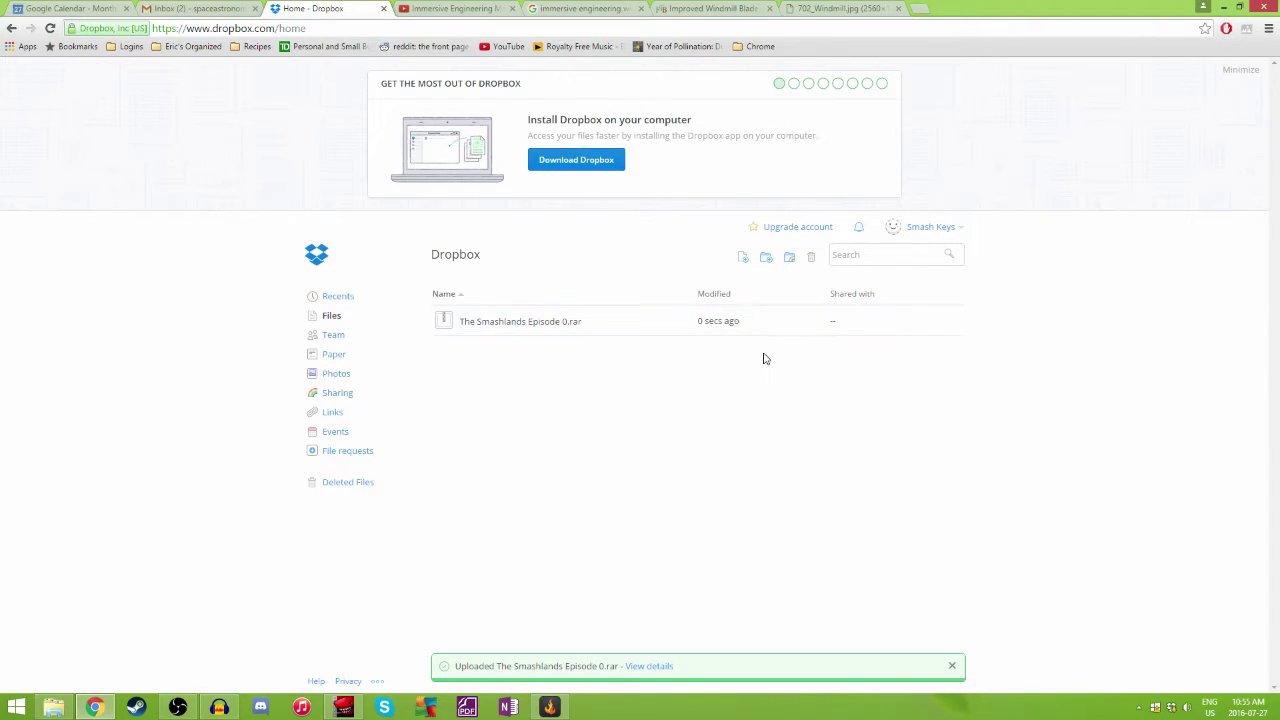
click(834, 327)
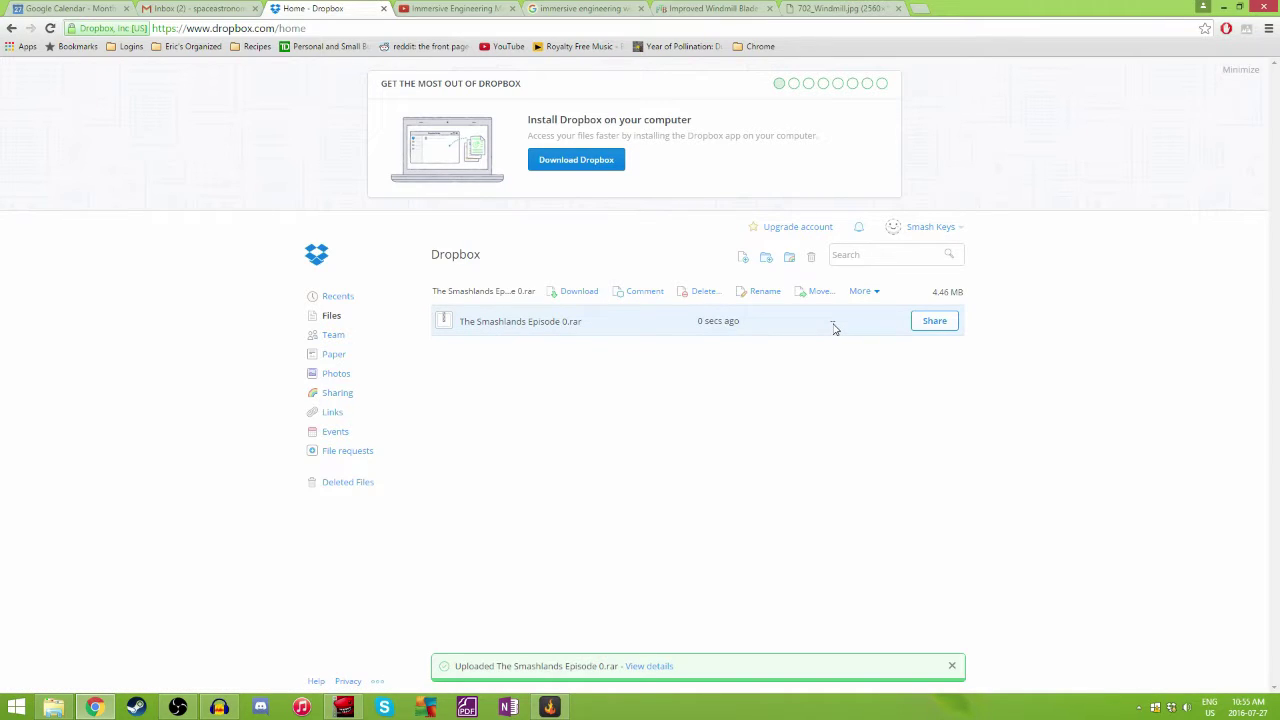
- Create and copy a share link for the archive, then return to Curse
click(908, 328)
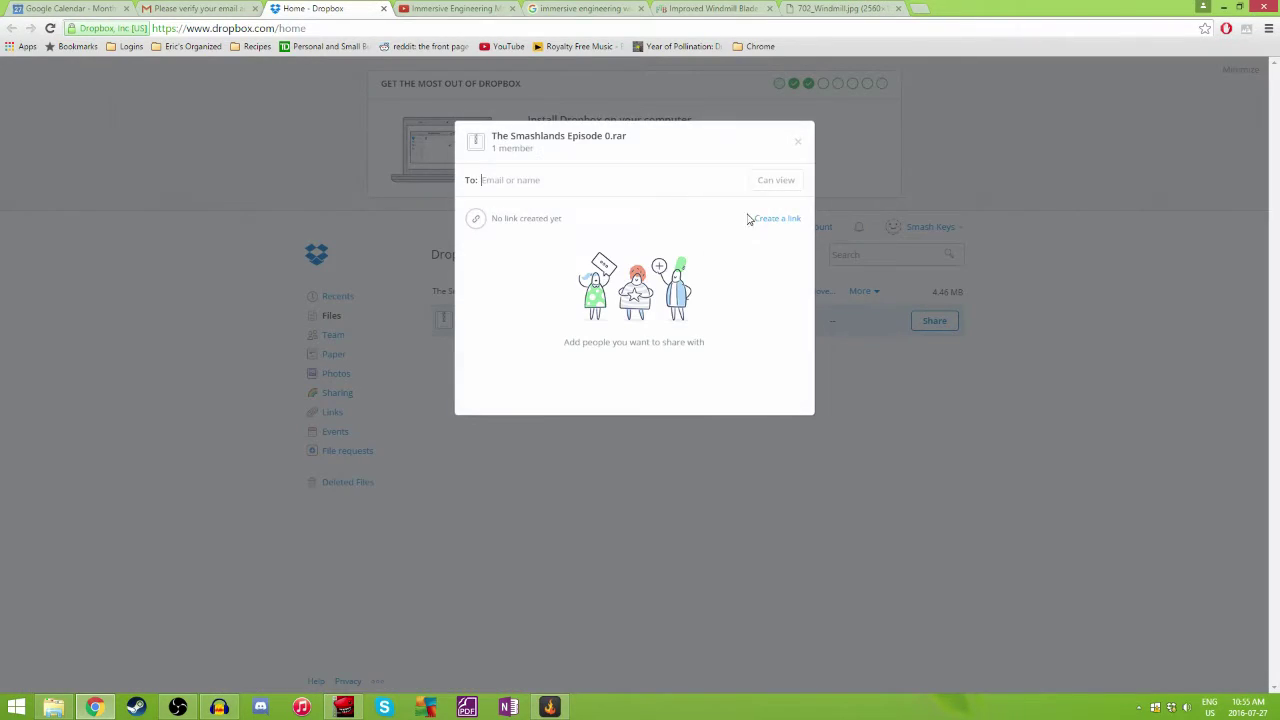
click(784, 221)
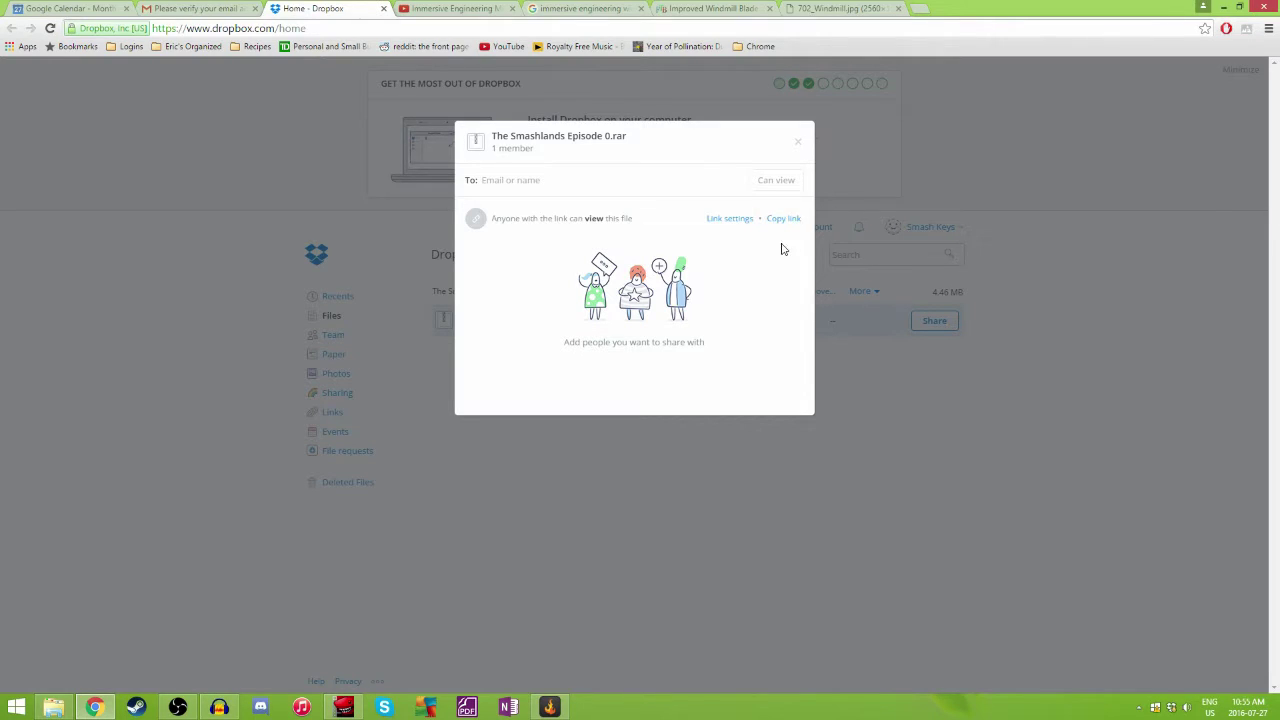
click(783, 220)
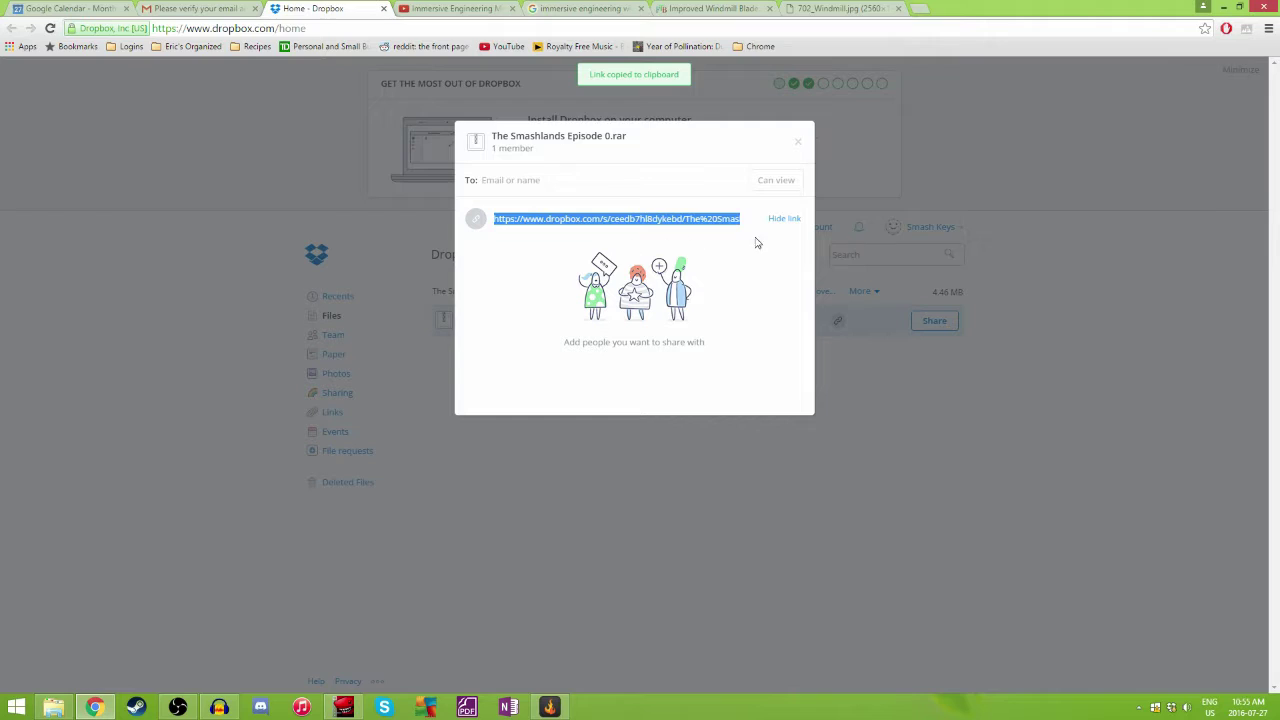
click(944, 600)
click(541, 712)
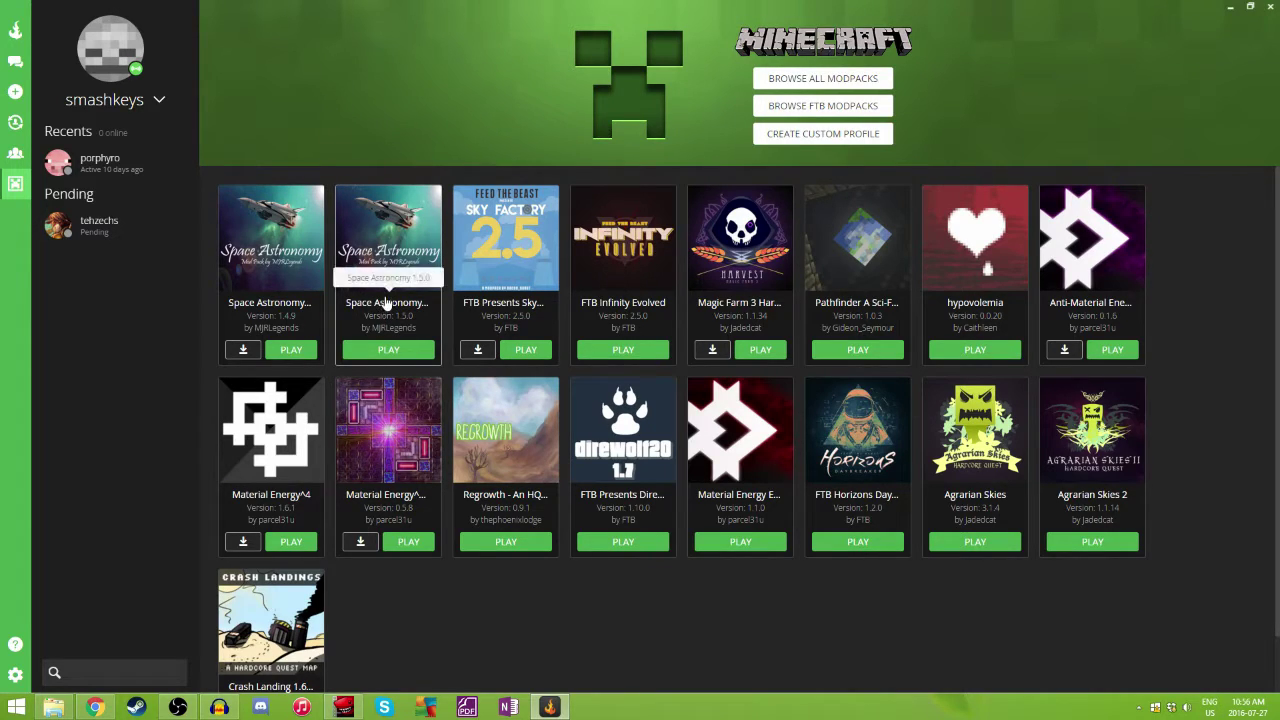
- Switch to File Explorer at Documents\Curse\Minecraft\Instances
key(alt+Tab)
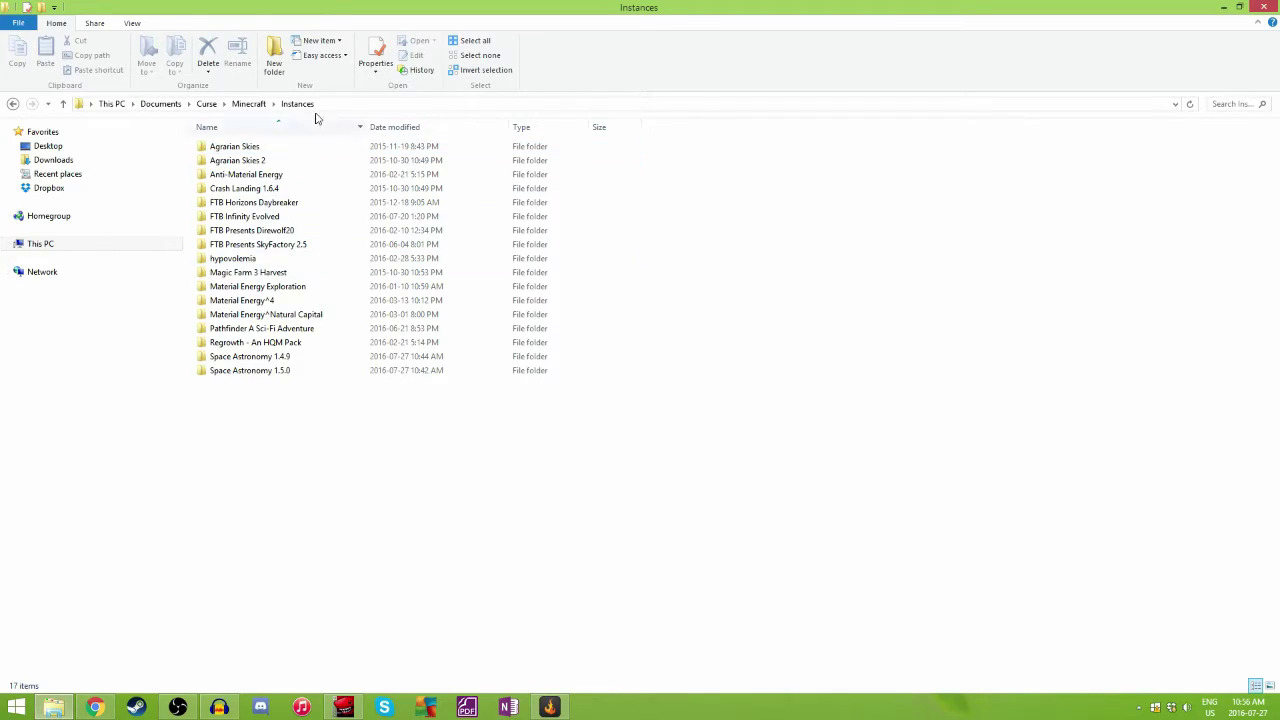
- Open the saves folder of the Space Astronomy 1.5.0 instance
click(252, 376)
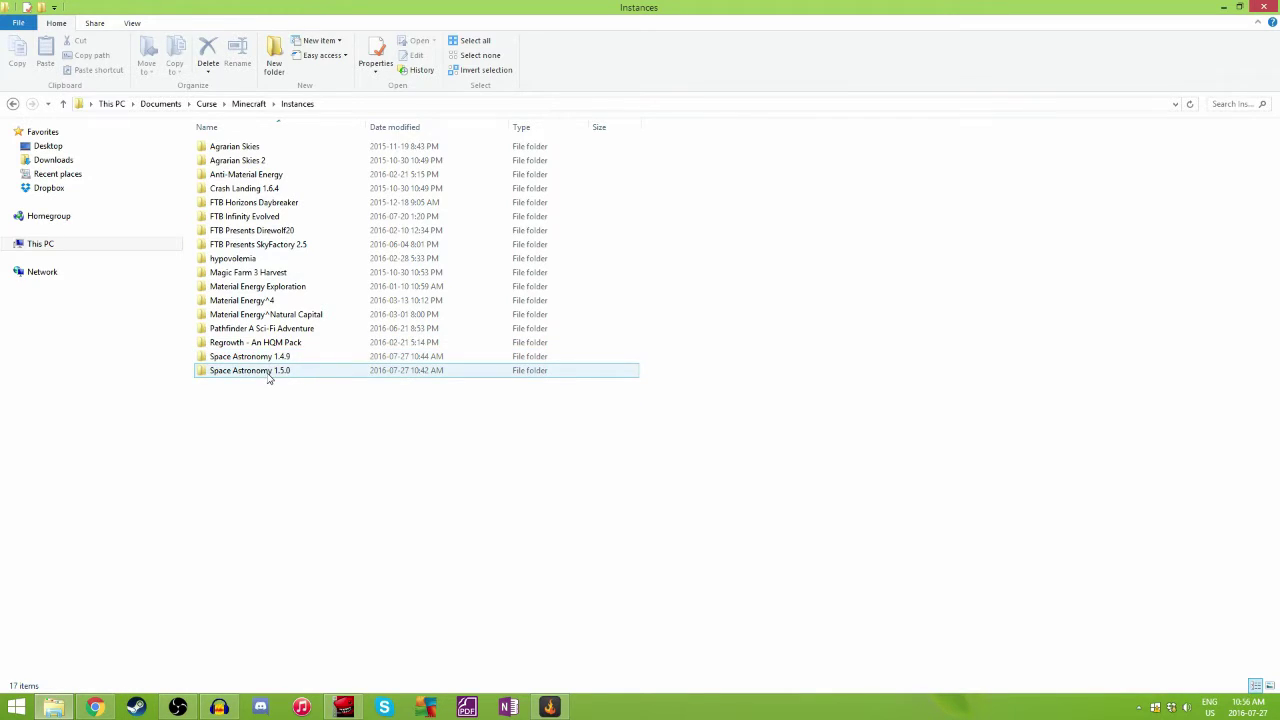
click(265, 358)
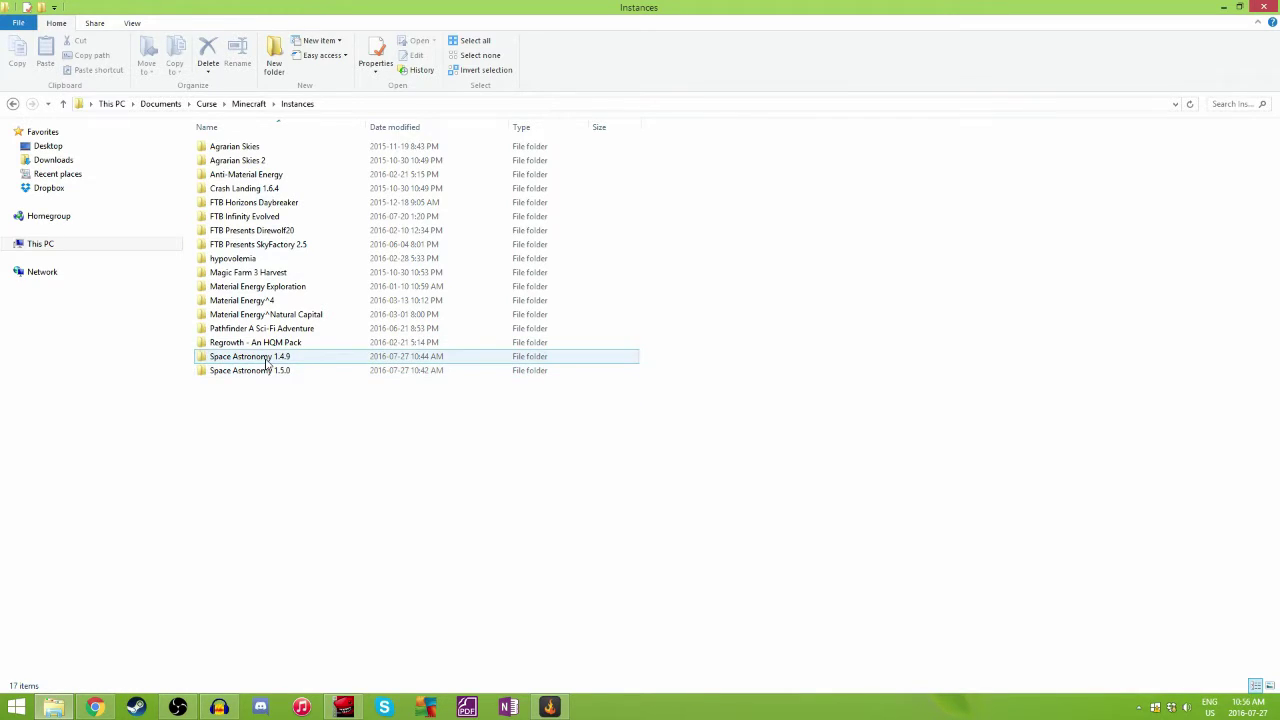
click(376, 428)
click(270, 360)
click(270, 372)
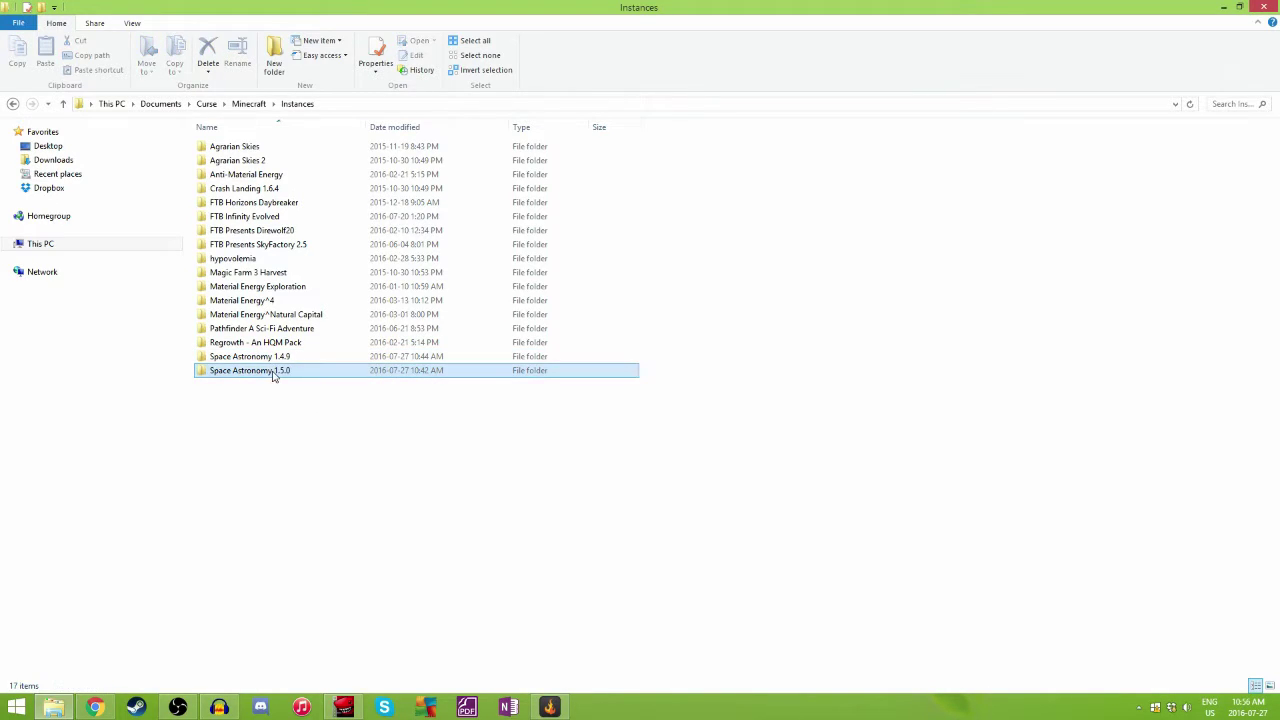
double_click(273, 372)
double_click(232, 302)
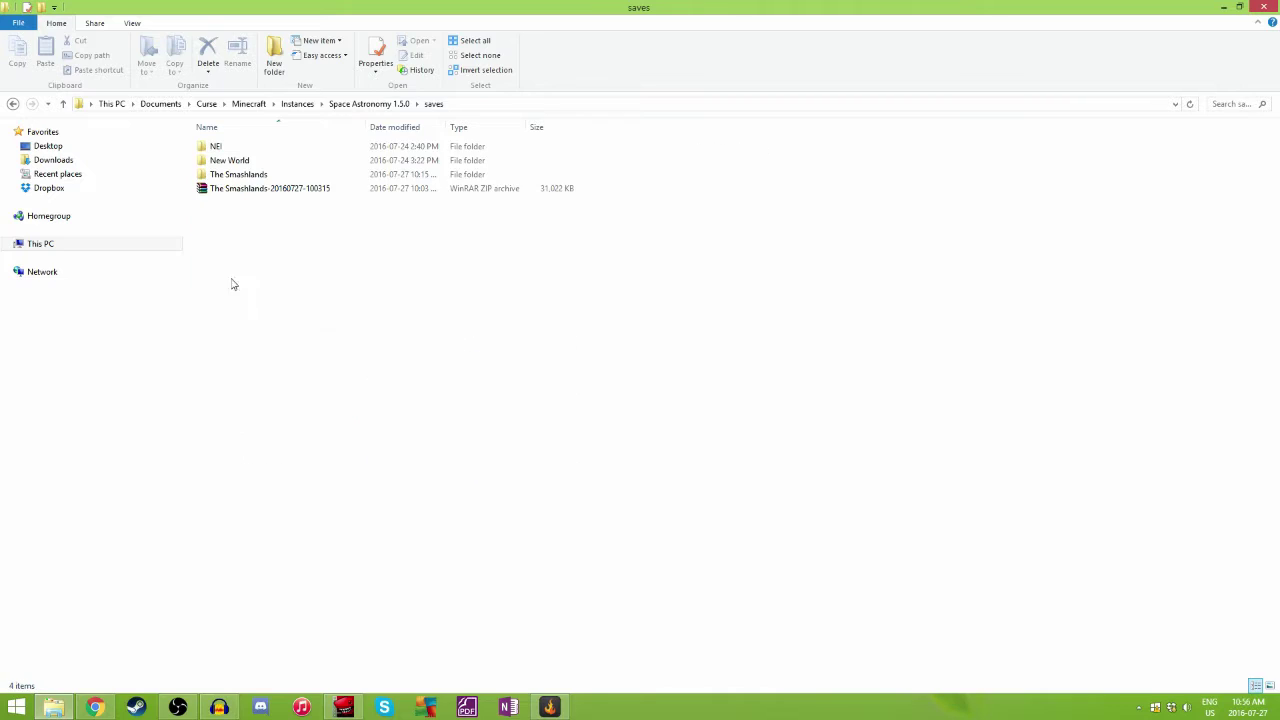
- Delete The Smashlands ZIP archive and bring up actions for The Smashlands world folder
click(251, 174)
click(254, 190)
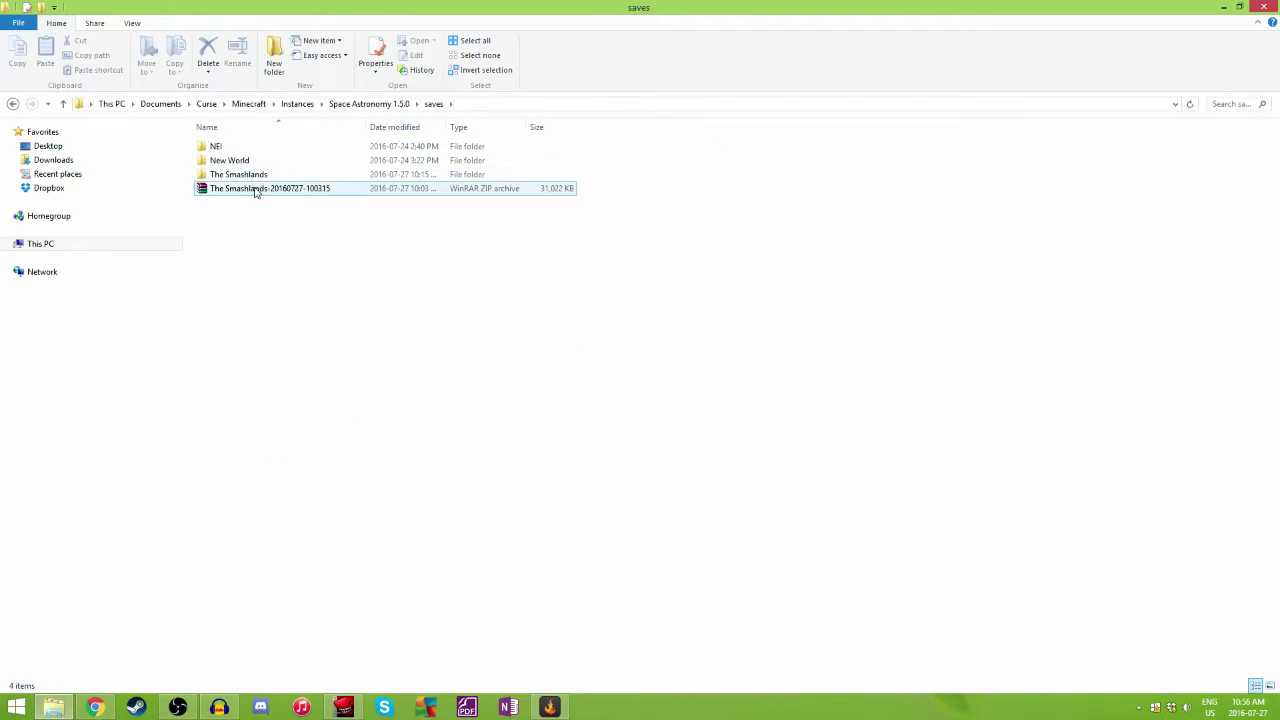
key(Delete)
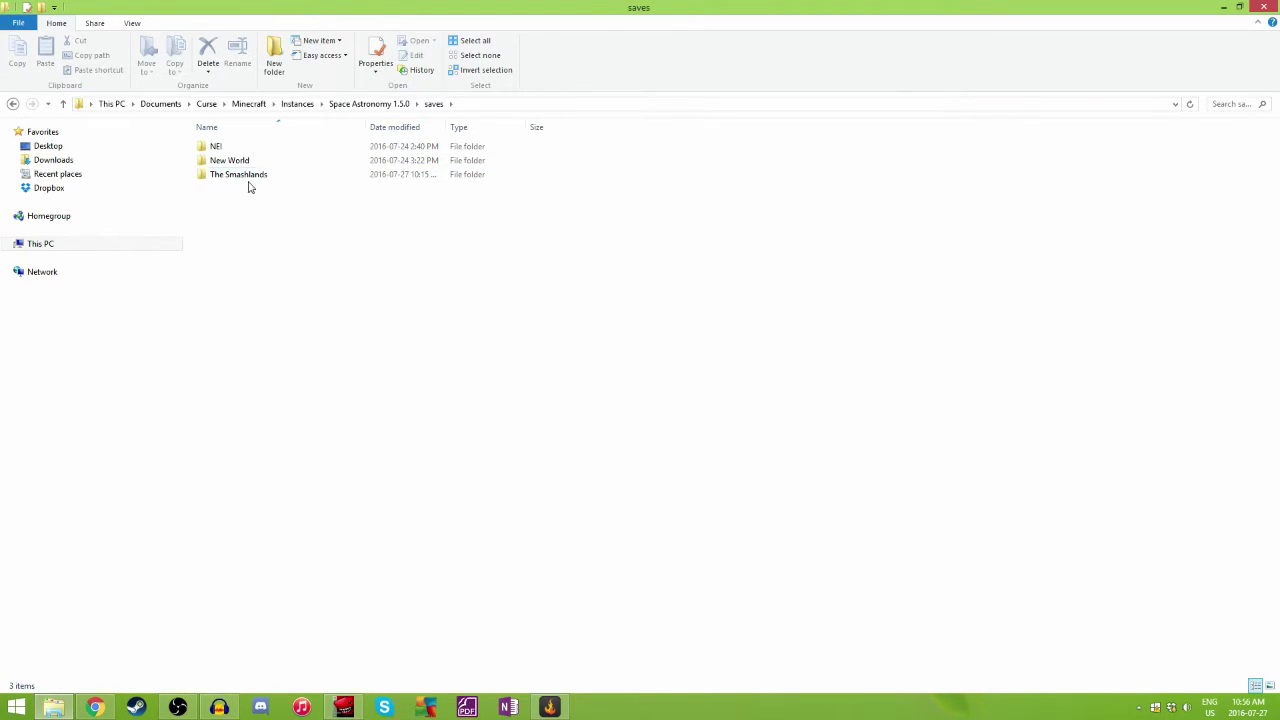
click(252, 175)
right_click(244, 177)
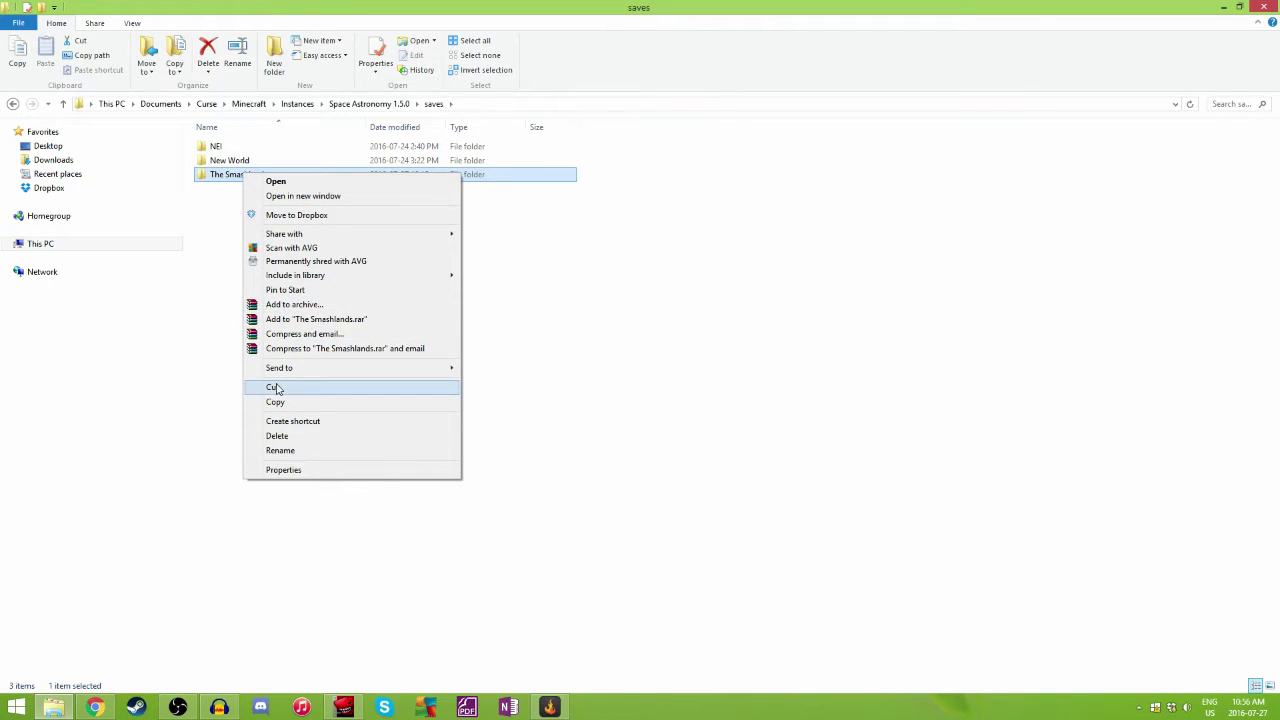
- Check that Space Astronomy 1.4.9 saves holds only NEI, then return to Instances
click(13, 104)
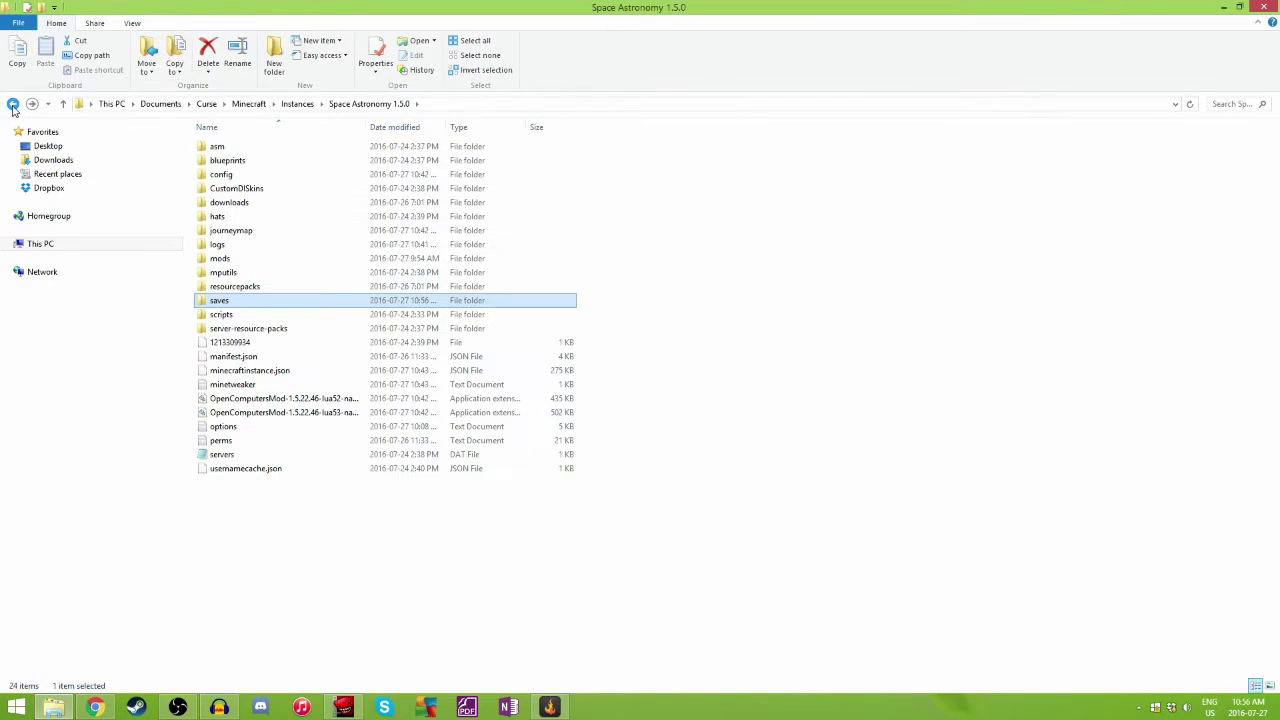
click(12, 104)
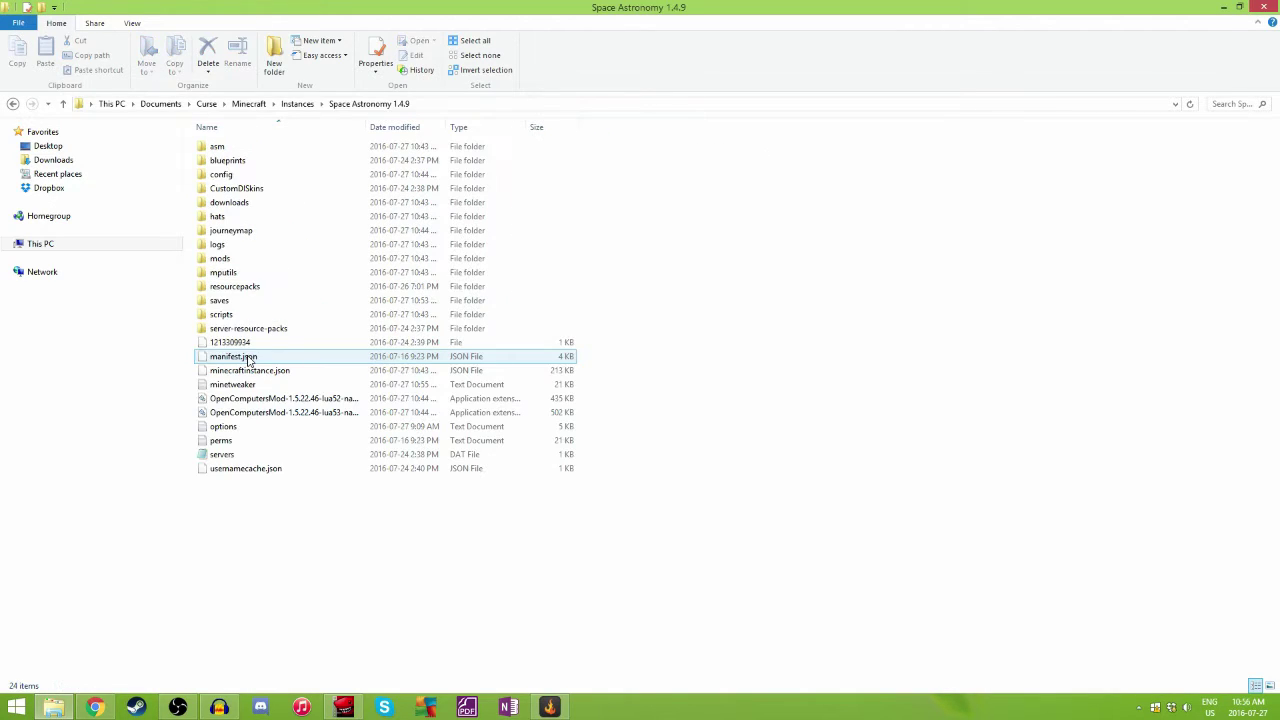
double_click(240, 300)
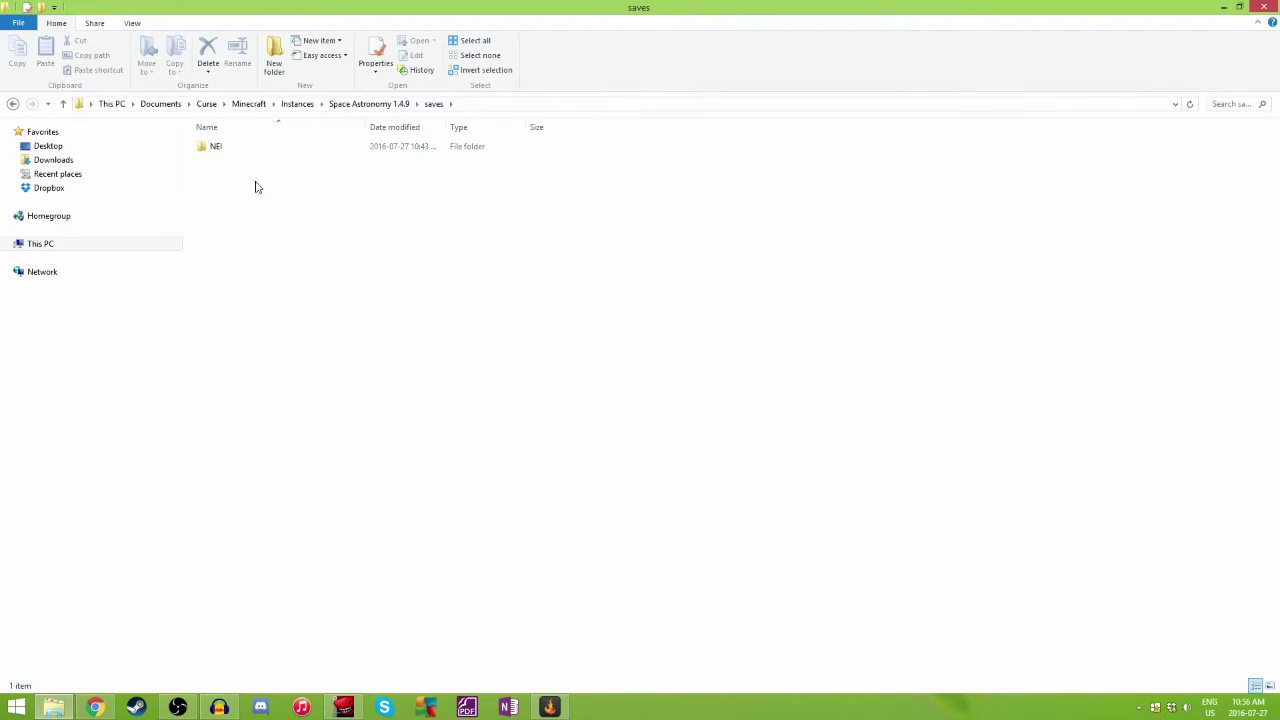
click(13, 104)
click(13, 104)
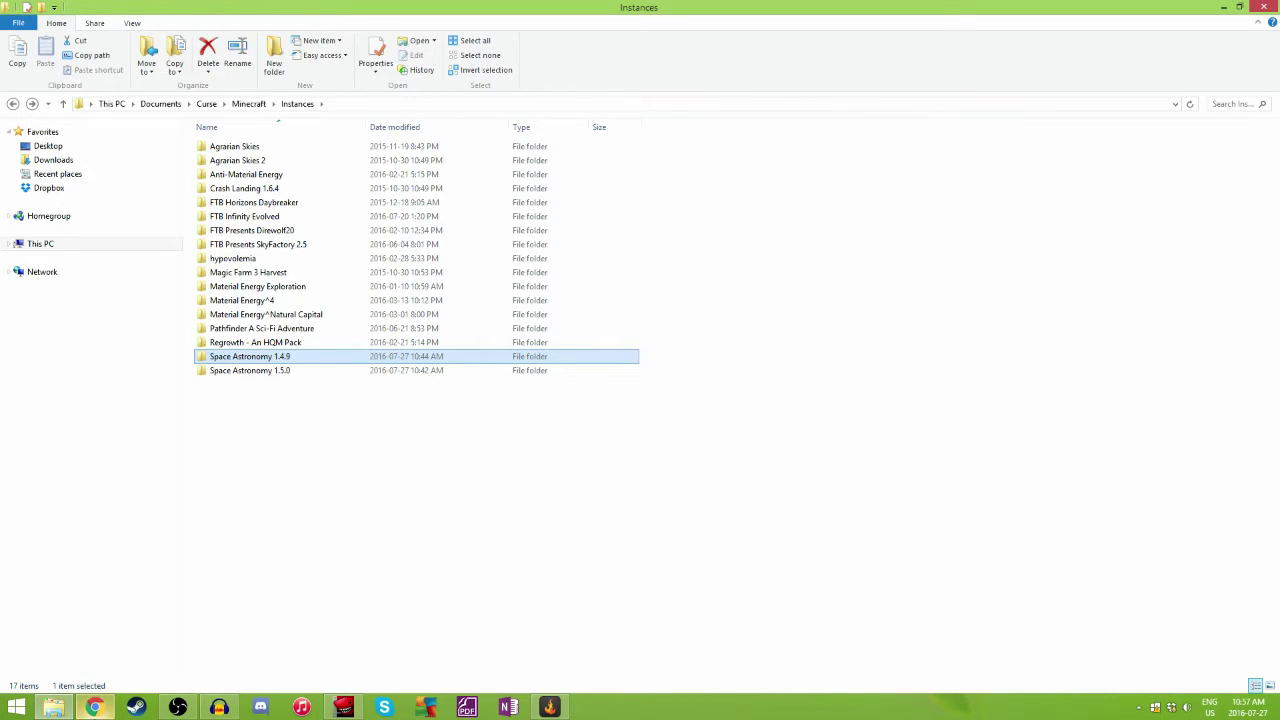
- Sign out of the Dropbox account in Chrome
click(54, 707)
click(94, 707)
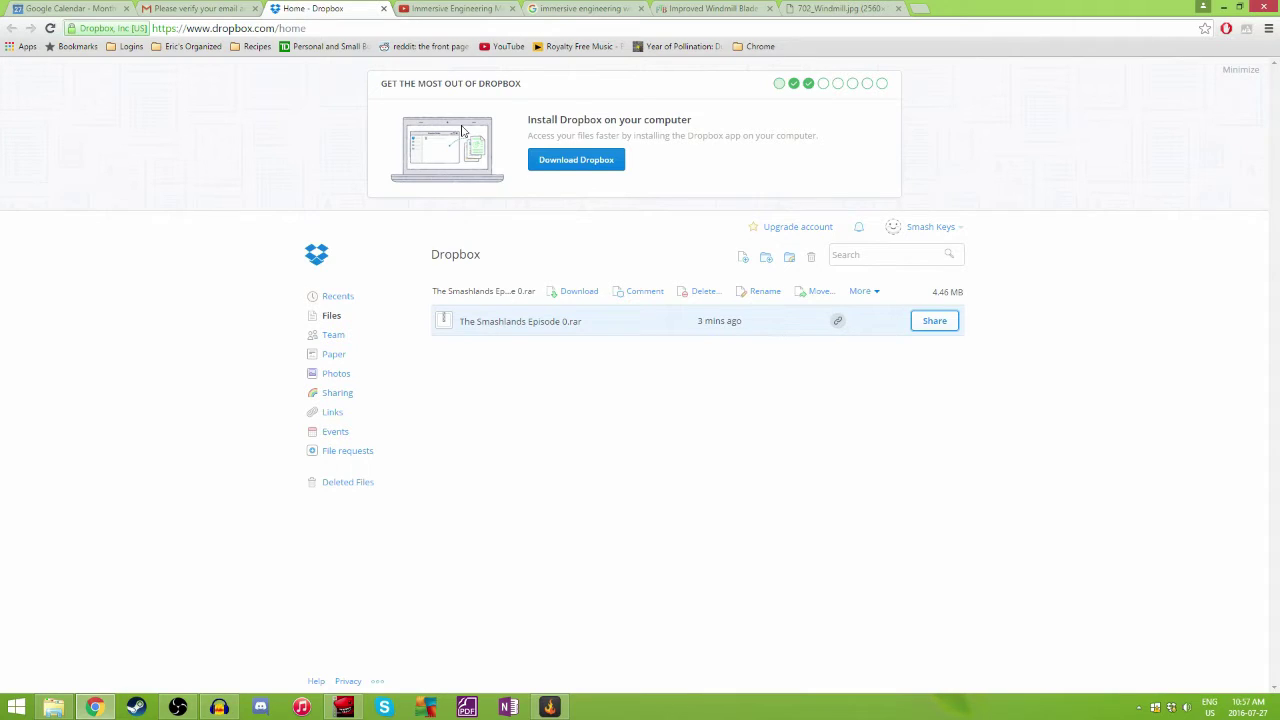
click(958, 228)
click(855, 421)
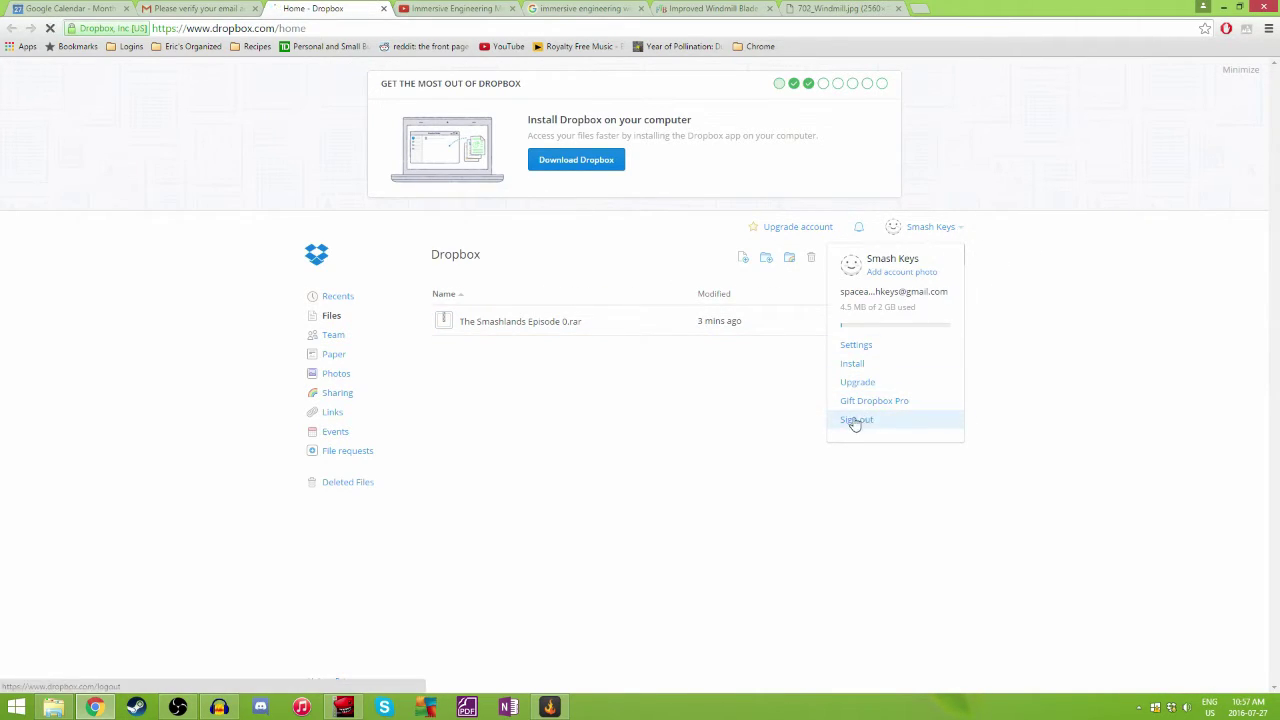
- Close the sign-in tab and open the YouTube channel from the Logins bookmarks
click(384, 9)
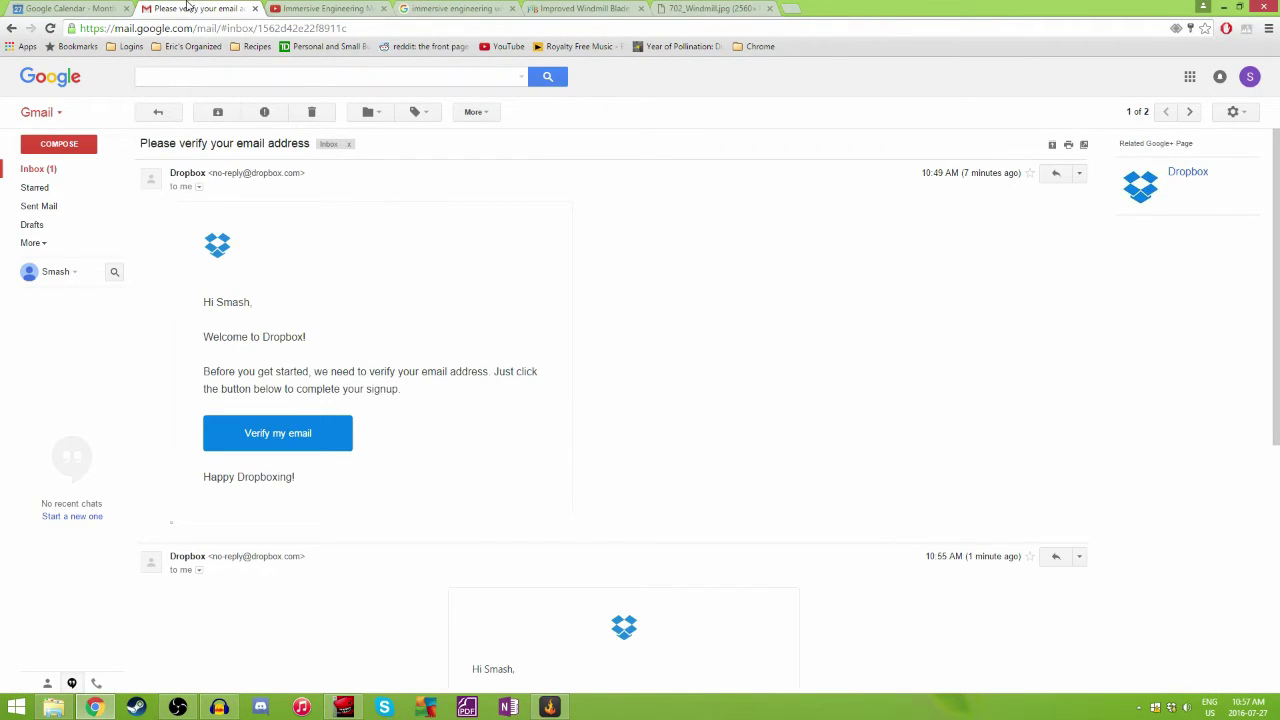
click(130, 46)
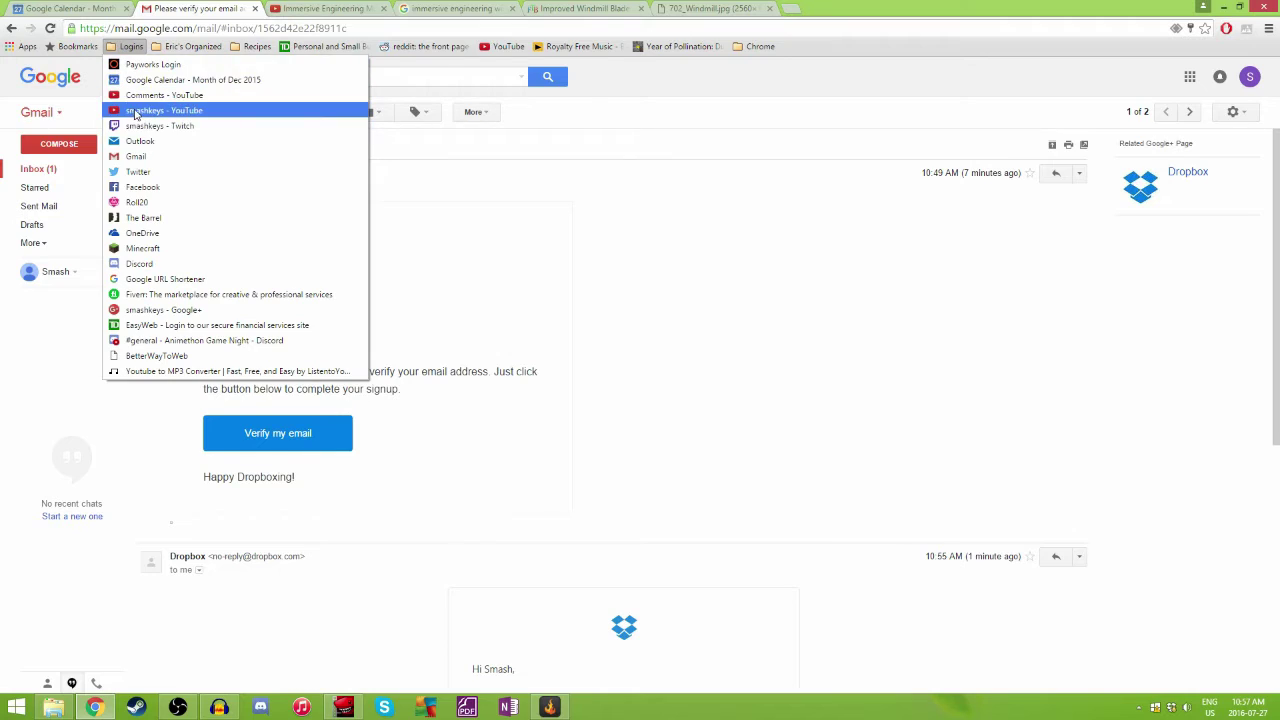
click(136, 114)
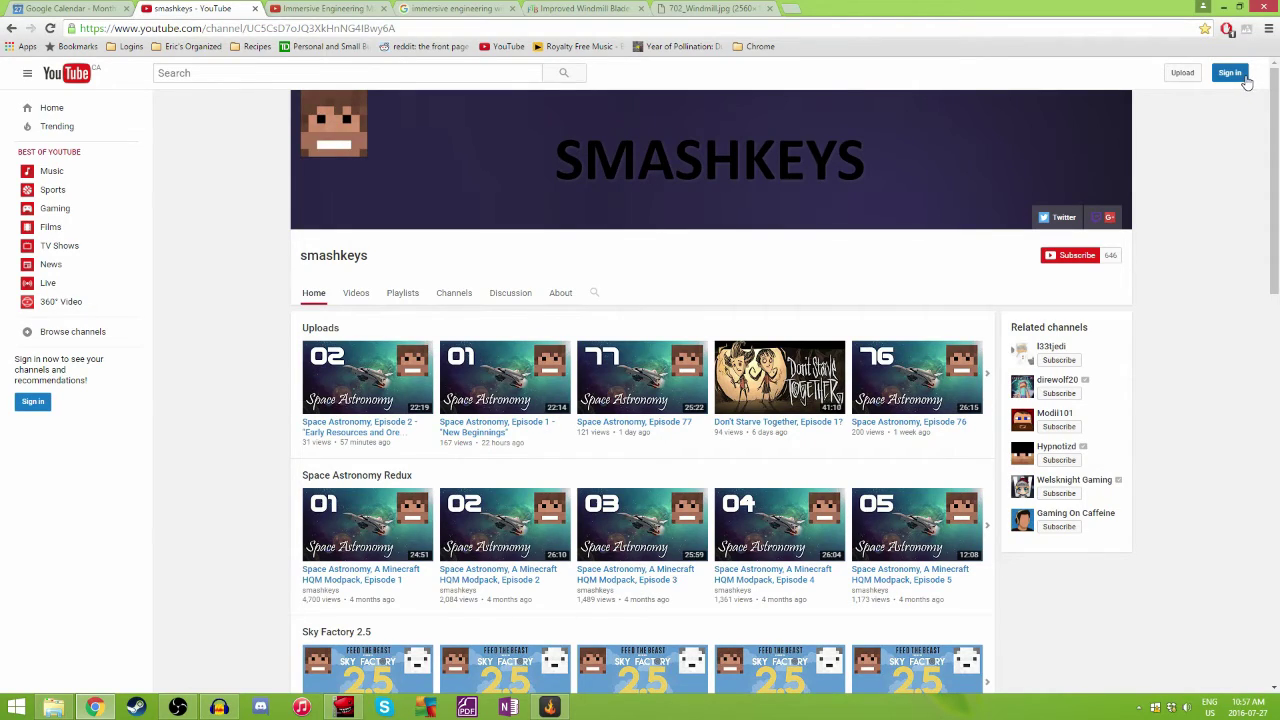
- Paste the share link and download The Smashlands Episode 0.rar (4.46 MB) without signing up
click(532, 29)
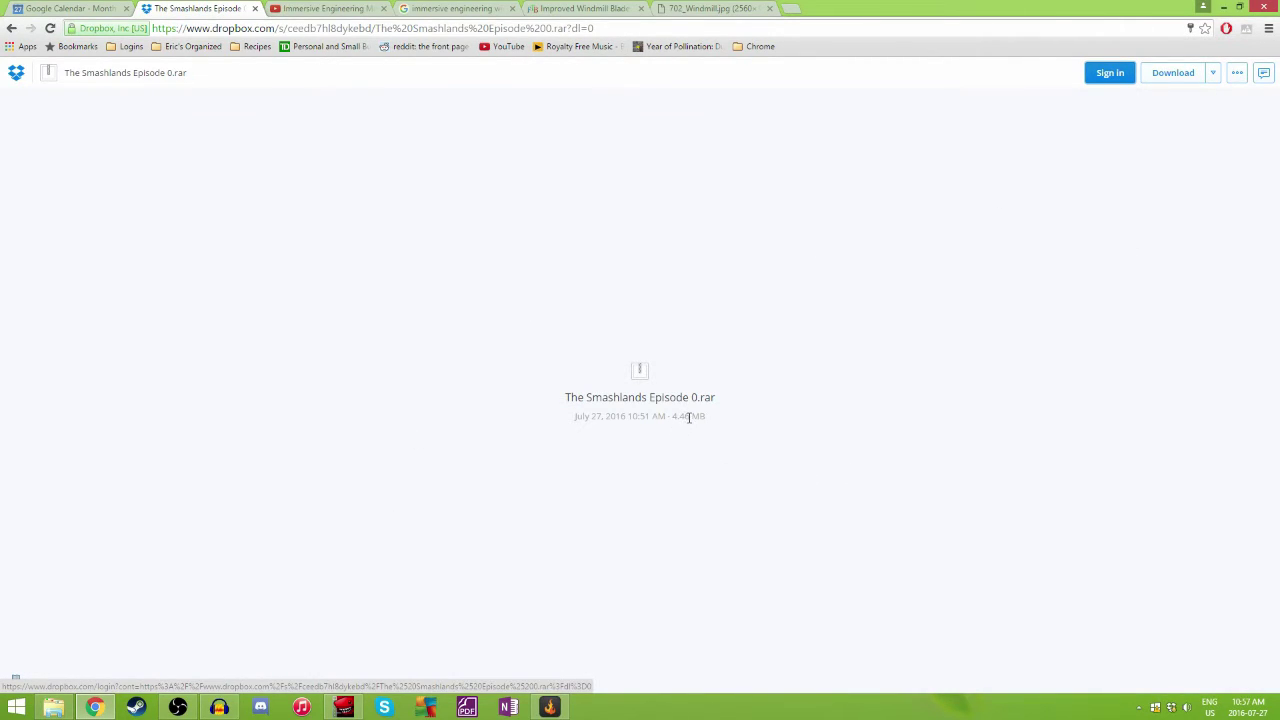
click(1172, 73)
click(620, 478)
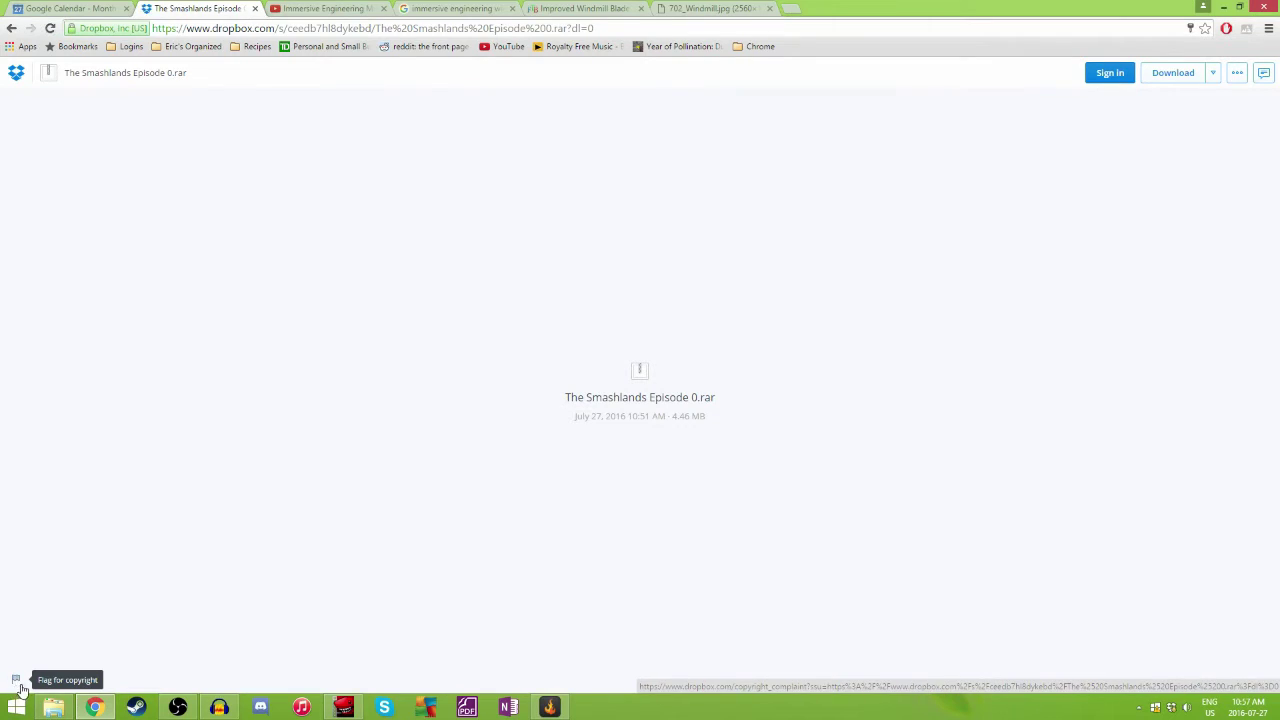
right_click(60, 685)
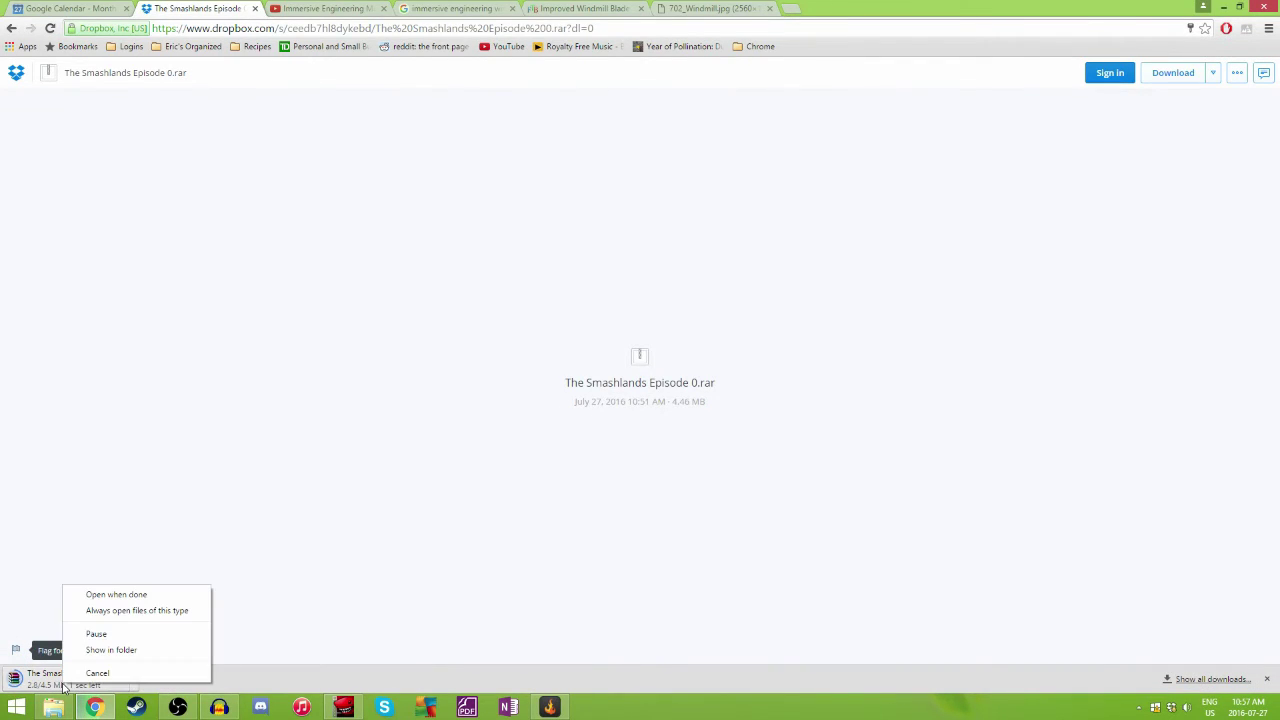
key(alt+Tab)
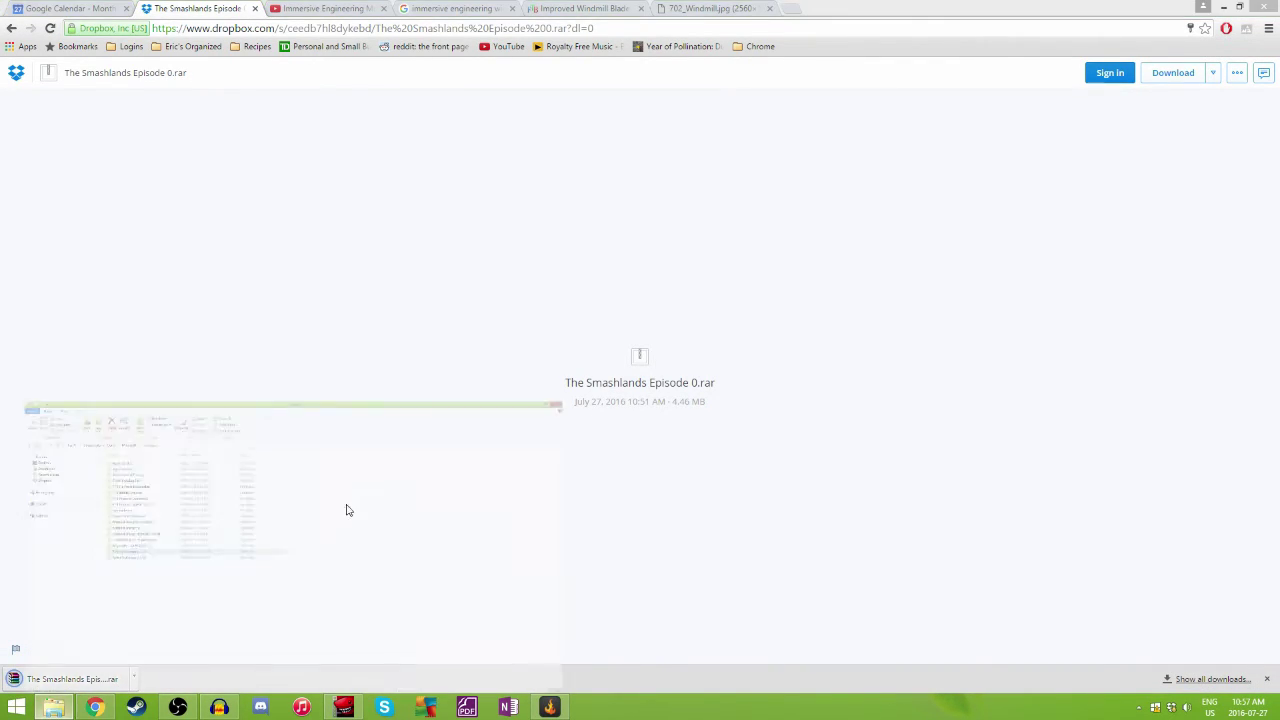
- Open the Space Astronomy 1.5.0 saves folder and check its full path
double_click(288, 371)
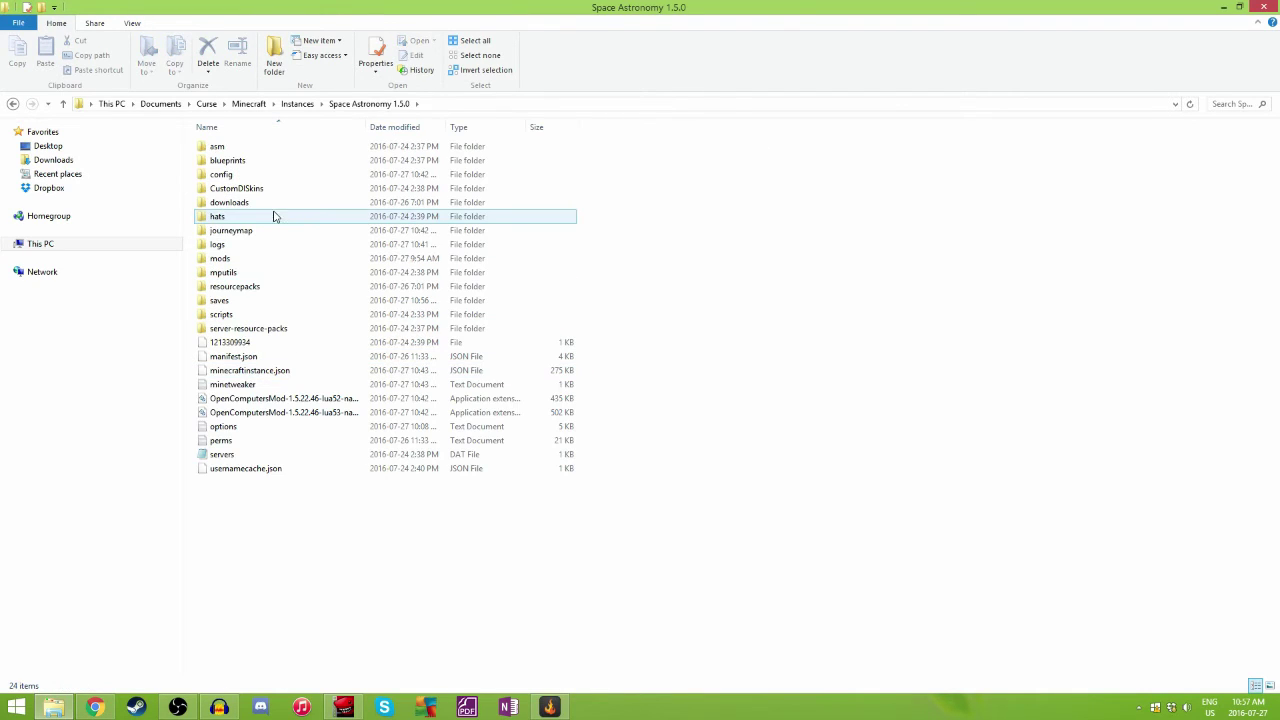
double_click(246, 300)
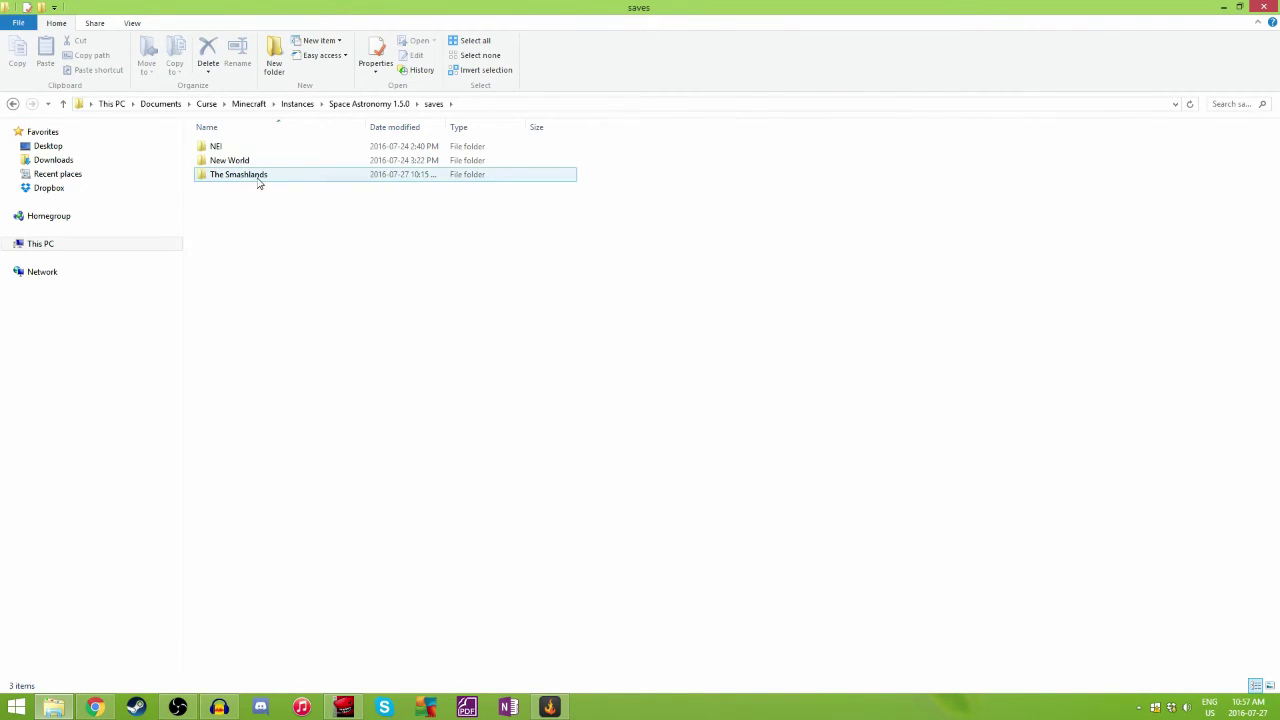
right_click(289, 268)
click(253, 275)
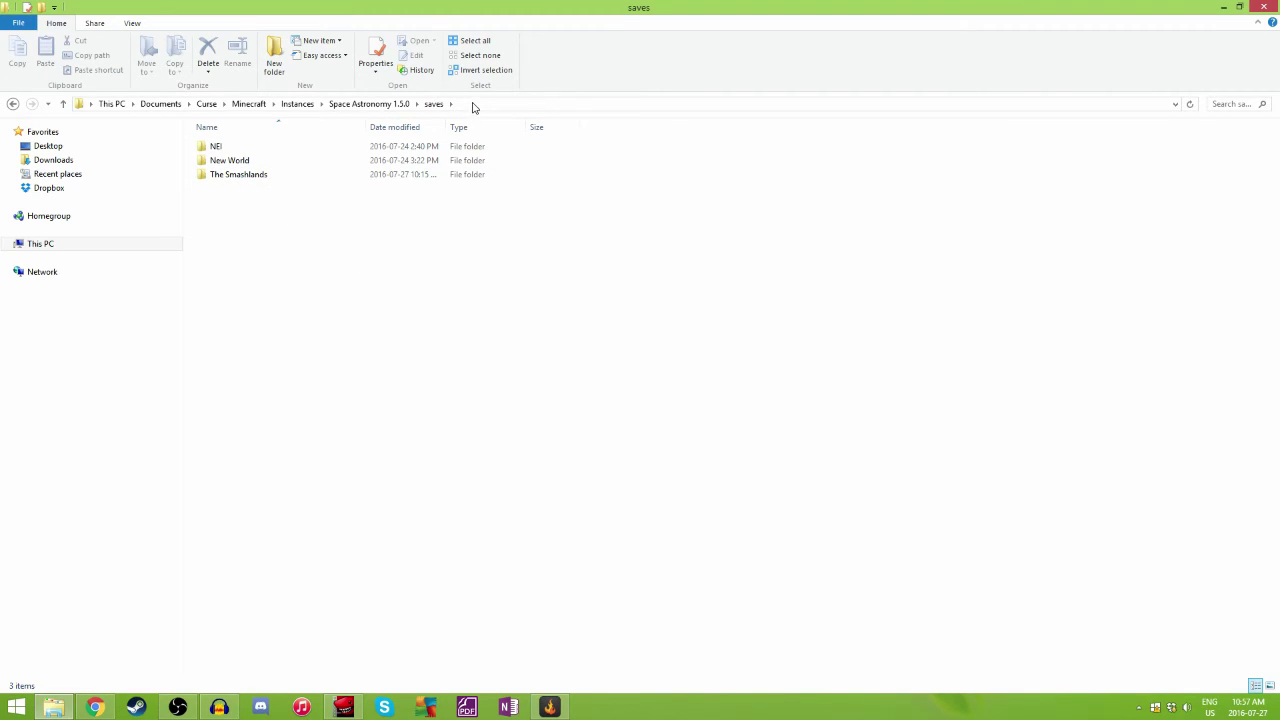
click(474, 106)
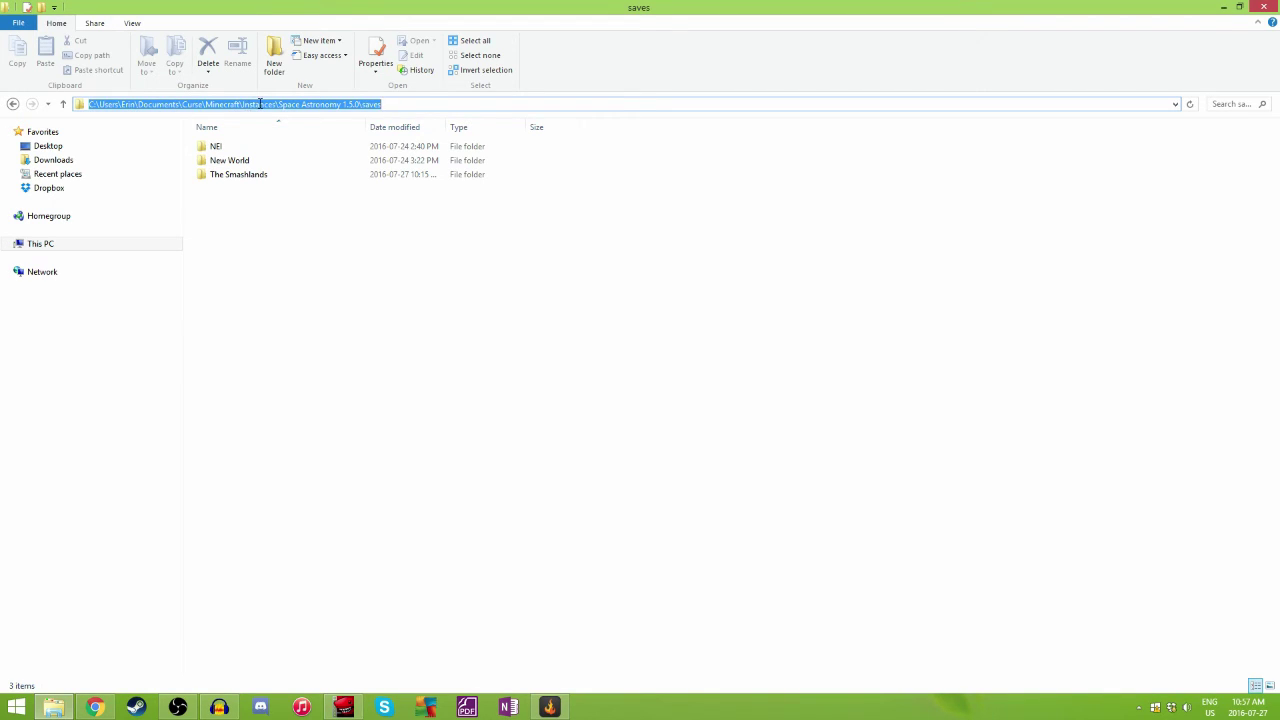
click(544, 480)
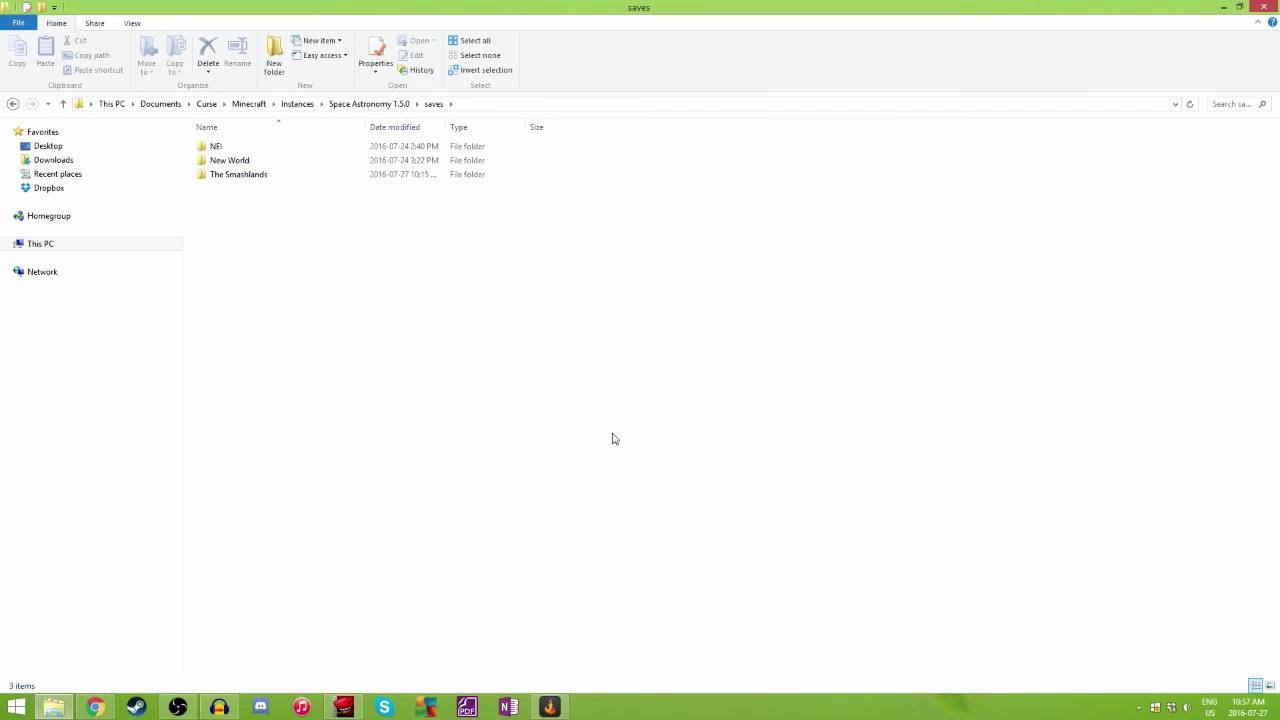
- Bring the Curse launcher's modpack library to the front
mouse_move(547, 712)
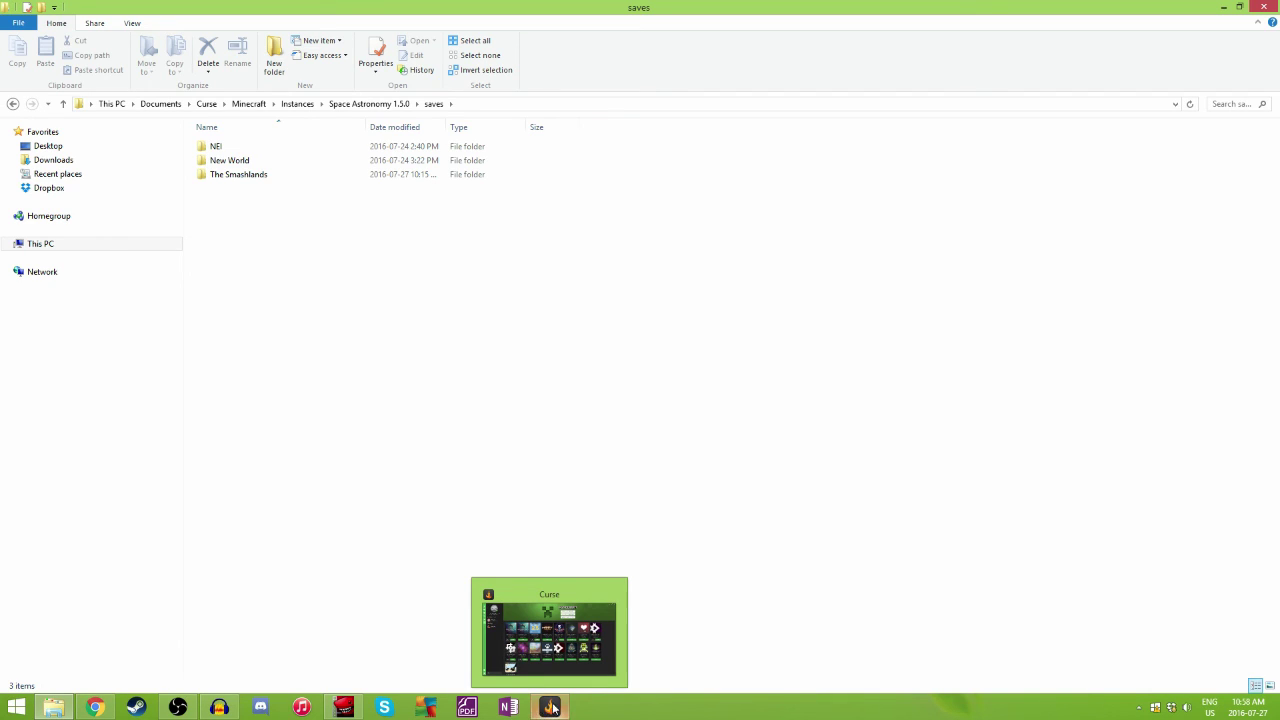
mouse_move(579, 680)
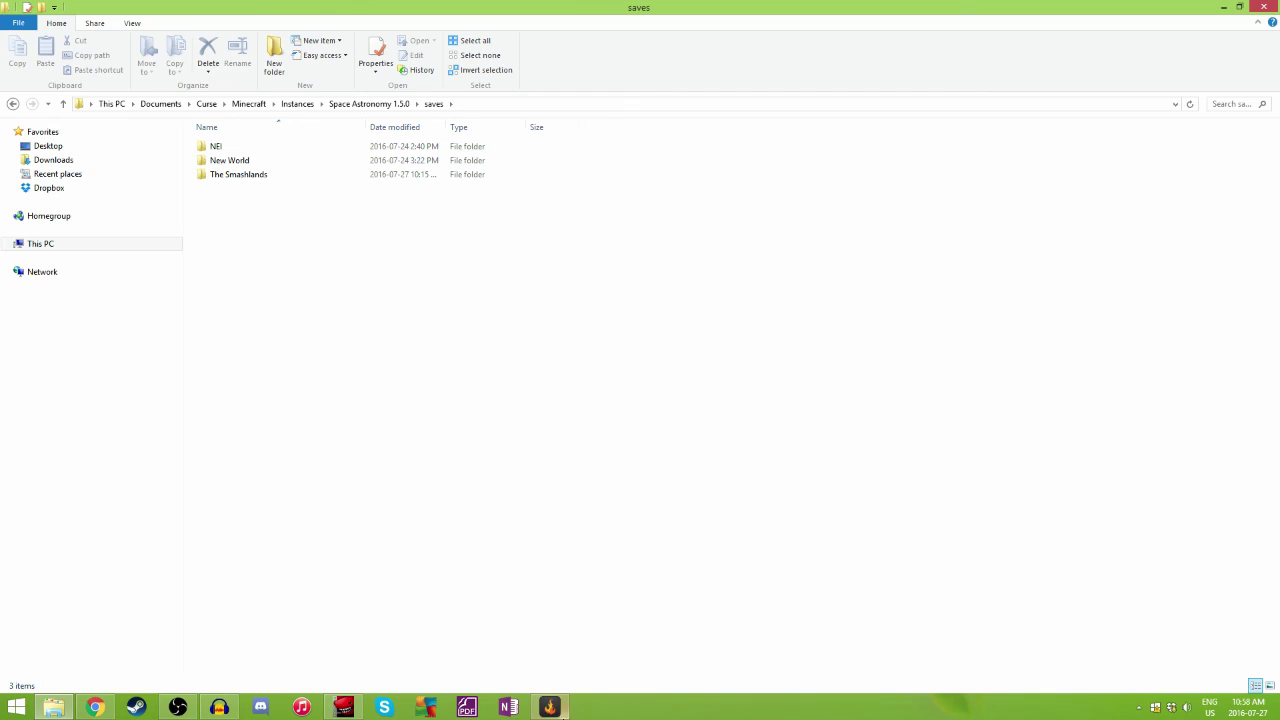
click(553, 710)
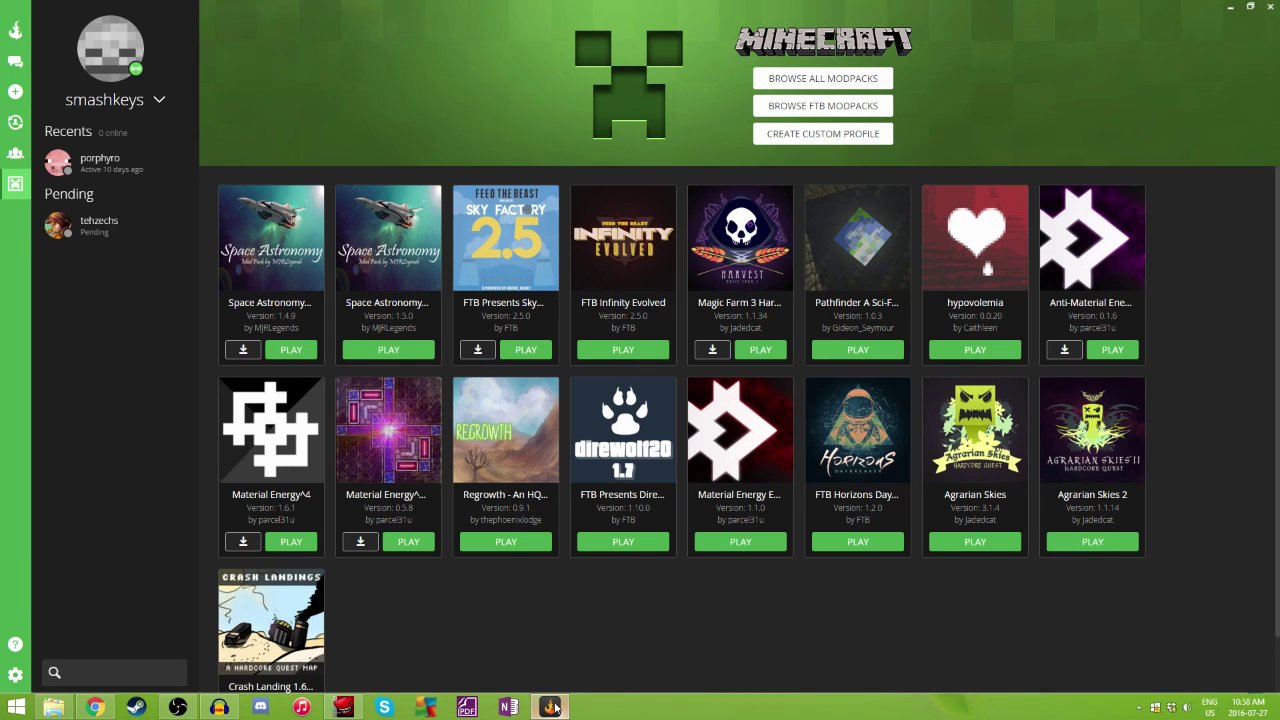